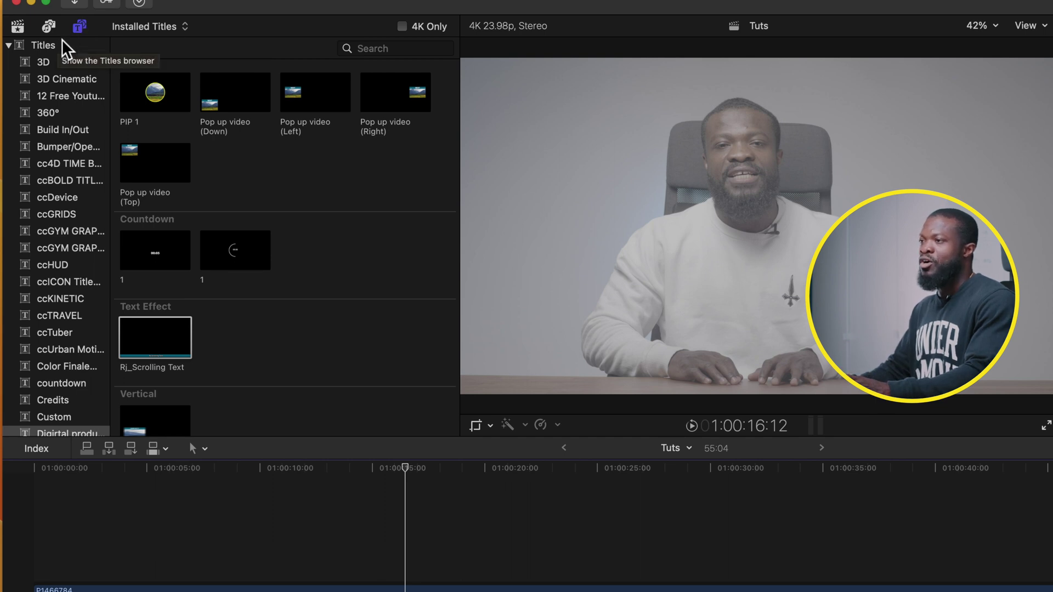
Search the titles and show the Build In/Out collection, with Assembler, Blur and Fade
{"action": "key", "text": "super+f"}
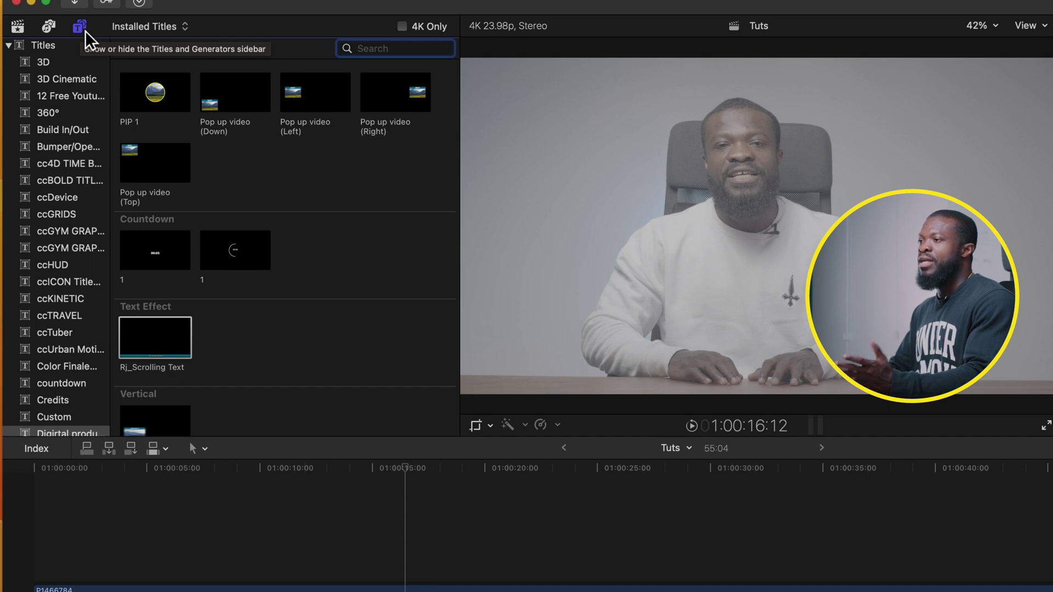
{"action": "left_click", "coordinate": [61, 132]}
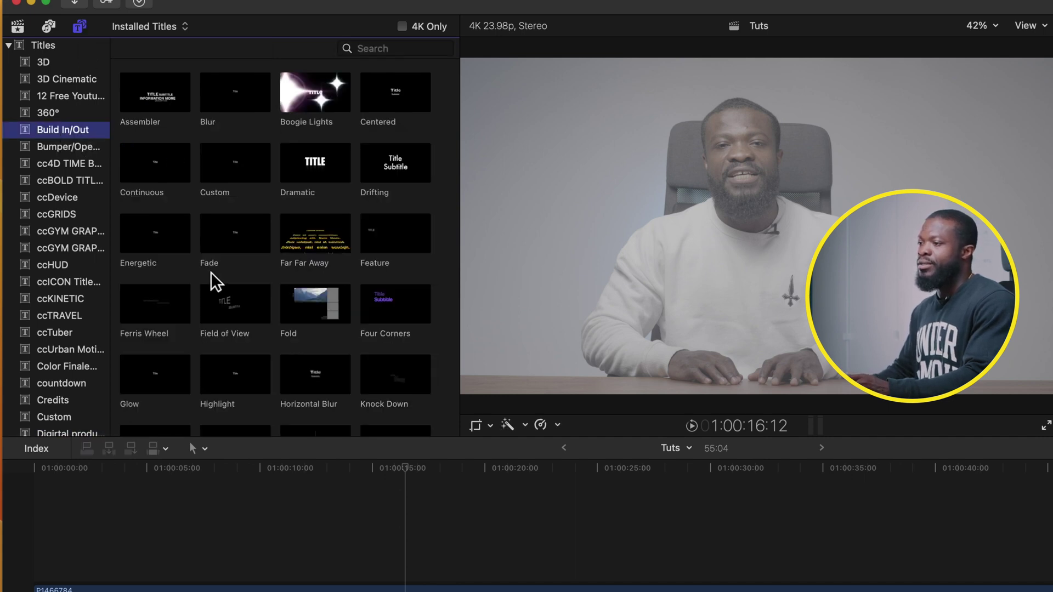
Add a Ticker title above the interview clip and delete its 'Information' placeholder text
{"action": "scroll", "coordinate": [307, 220], "scroll_direction": "down", "scroll_amount": 10}
{"action": "left_click_drag", "start_coordinate": [402, 179], "coordinate": [275, 517]}
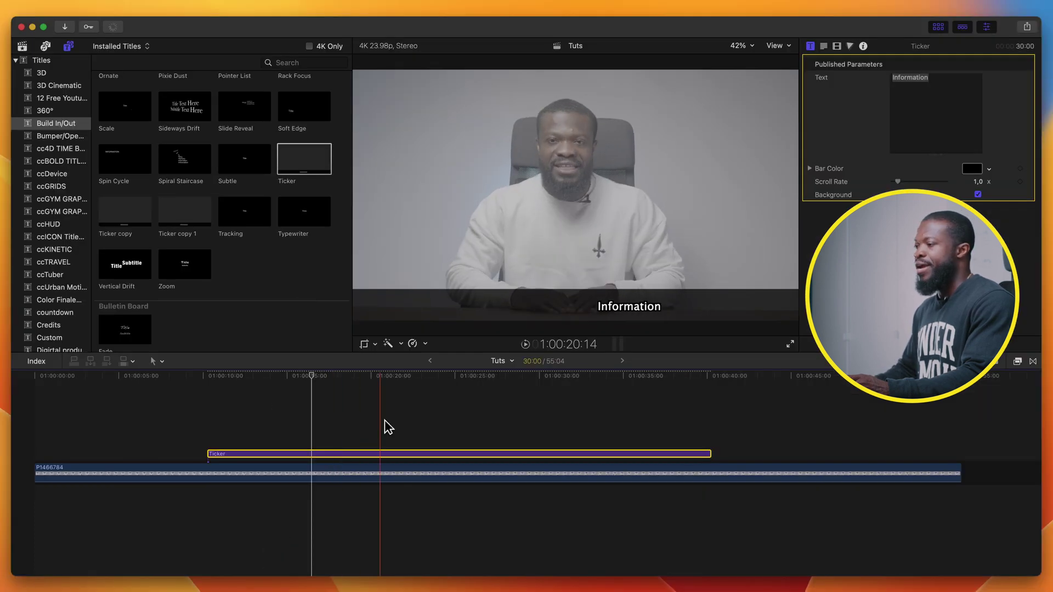
{"action": "left_click", "coordinate": [385, 421]}
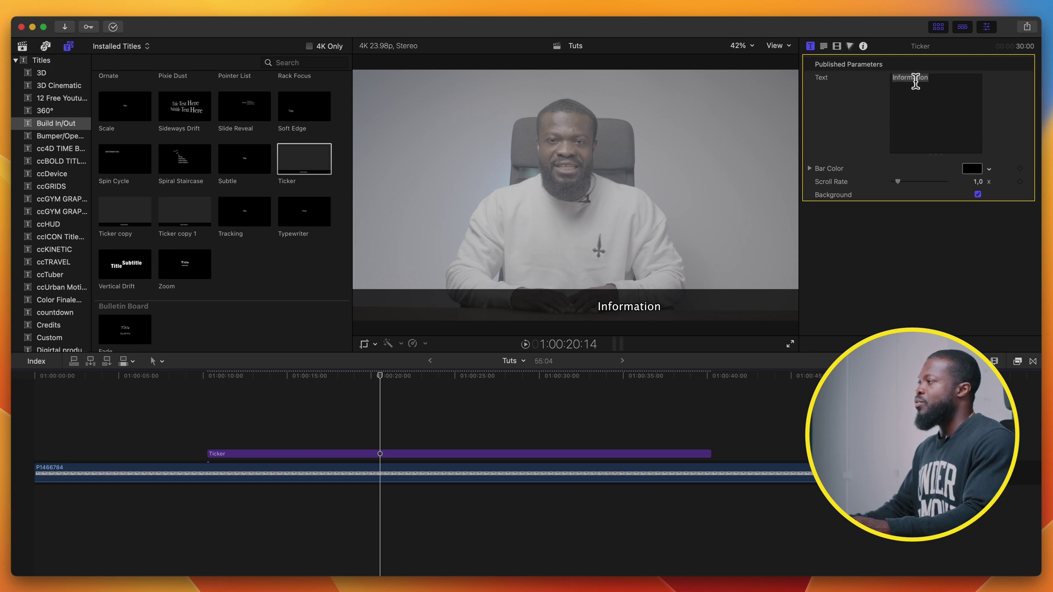
{"action": "left_click_drag", "start_coordinate": [935, 82], "coordinate": [881, 82]}
{"action": "key", "text": "BackSpace"}
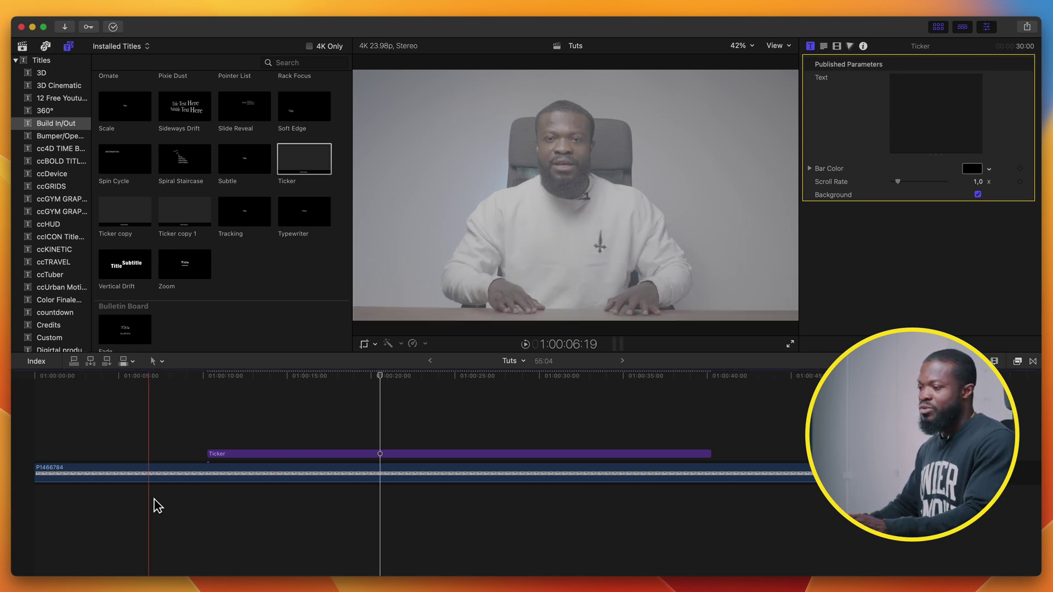
{"action": "key", "text": "cmd+Tab"}
Copy the first two paragraphs of the yle.fi Finland weather article into the Ticker text
{"action": "left_click", "coordinate": [839, 56]}
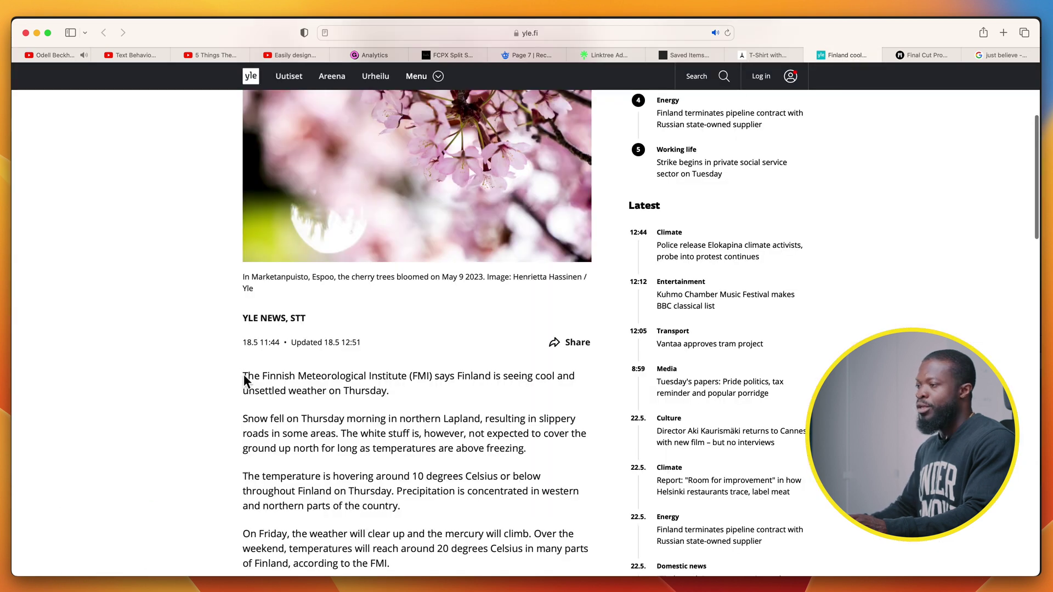
{"action": "left_click_drag", "start_coordinate": [243, 377], "coordinate": [556, 448]}
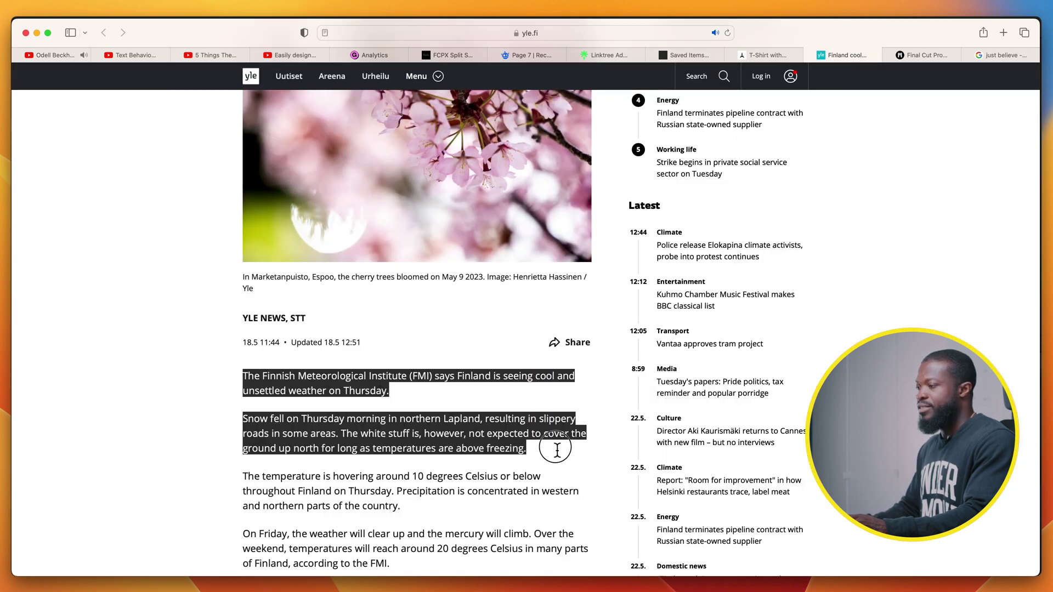
{"action": "key", "text": "super+c"}
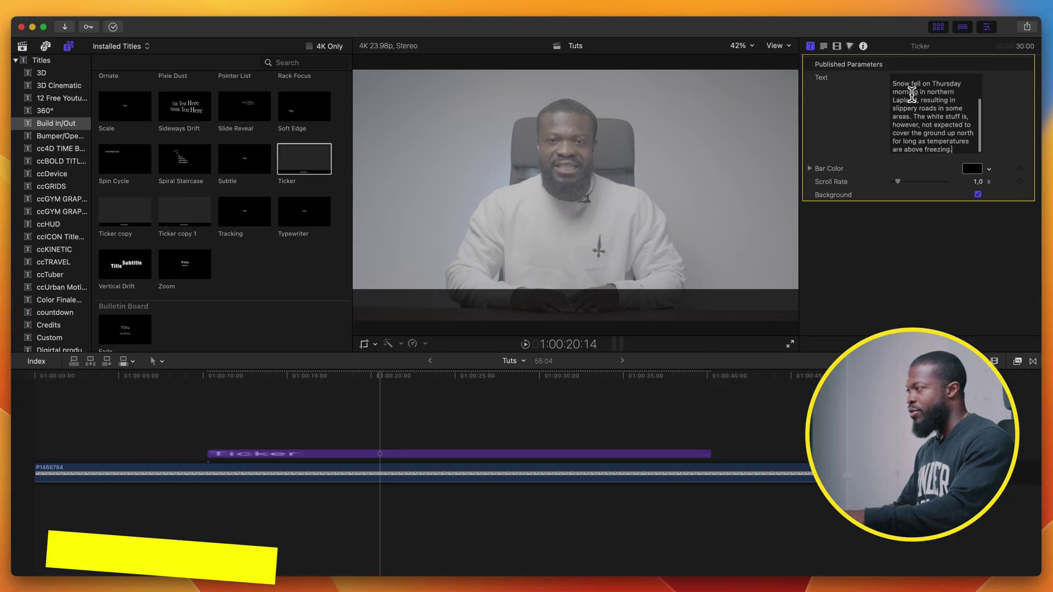
{"action": "key", "text": "super+v"}
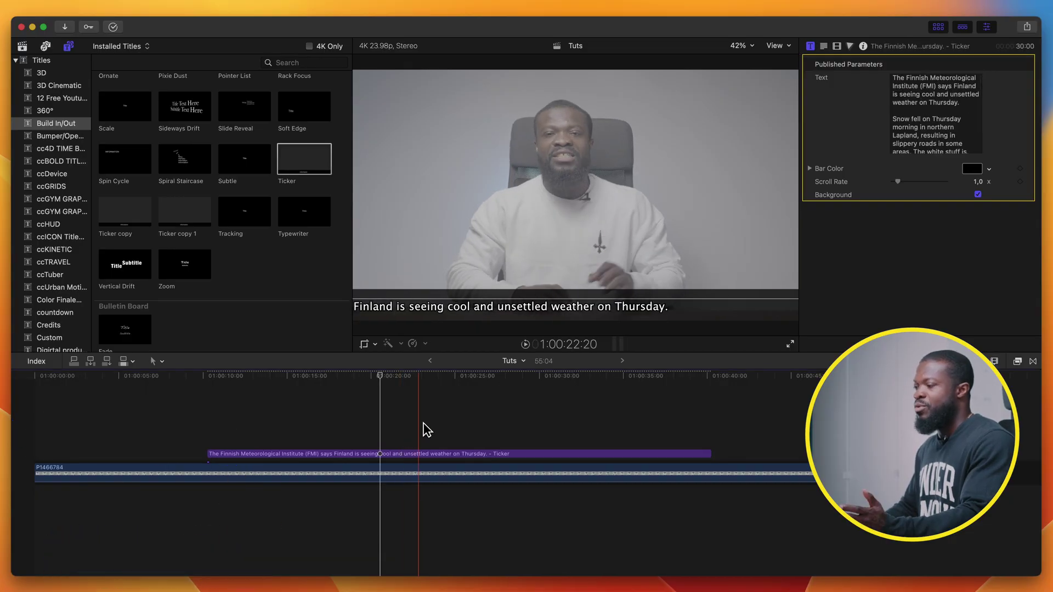
With the playhead near 1:00:22, remove the line break between the two pasted paragraphs
{"action": "left_click", "coordinate": [427, 430]}
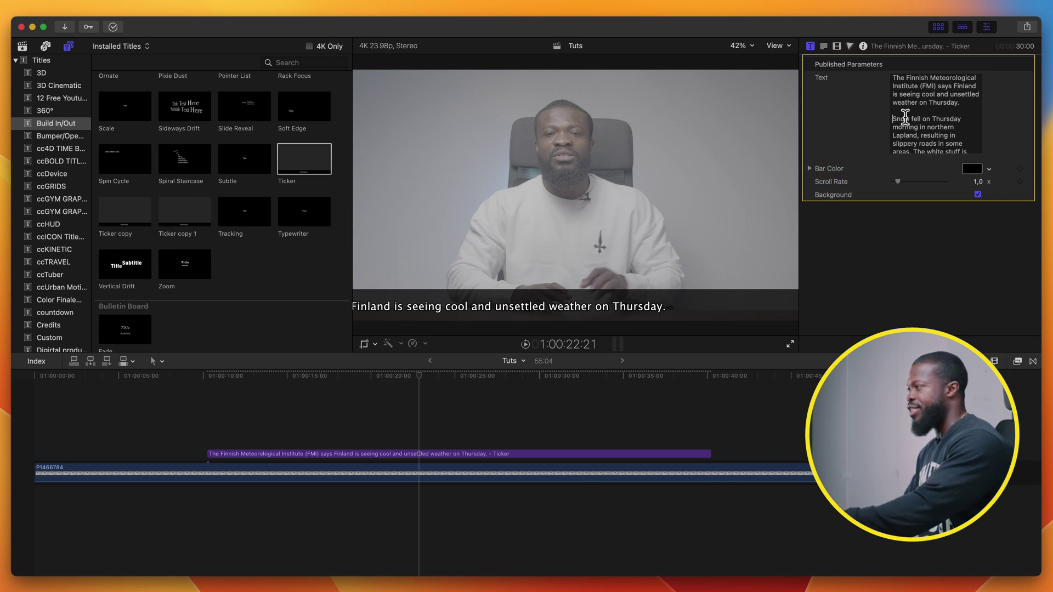
{"action": "key", "text": "BackSpace"}
{"action": "key", "text": "BackSpace"}
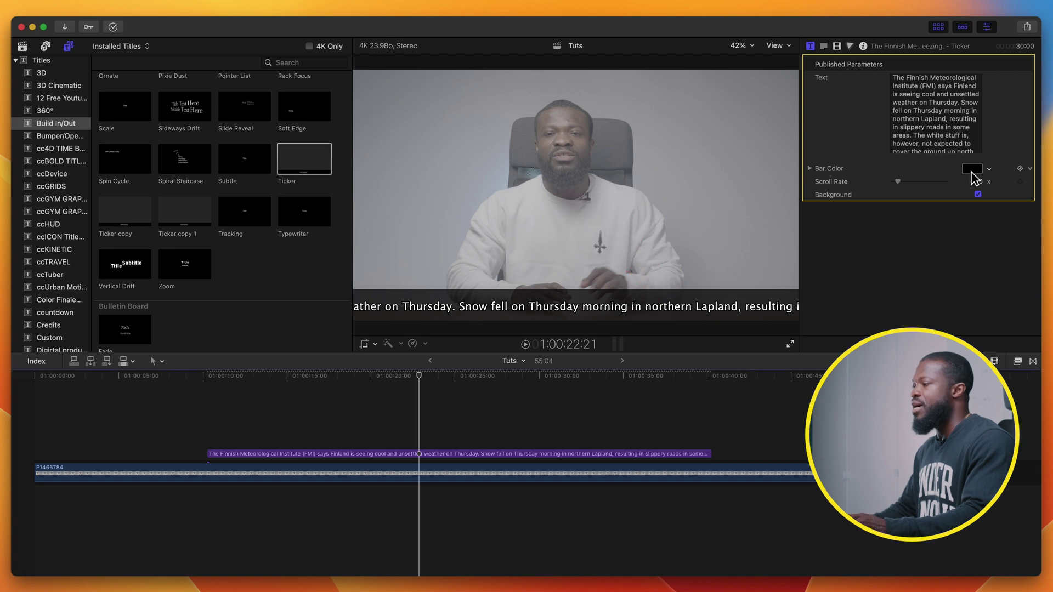
{"action": "left_click", "coordinate": [972, 169]}
{"action": "left_click", "coordinate": [832, 174]}
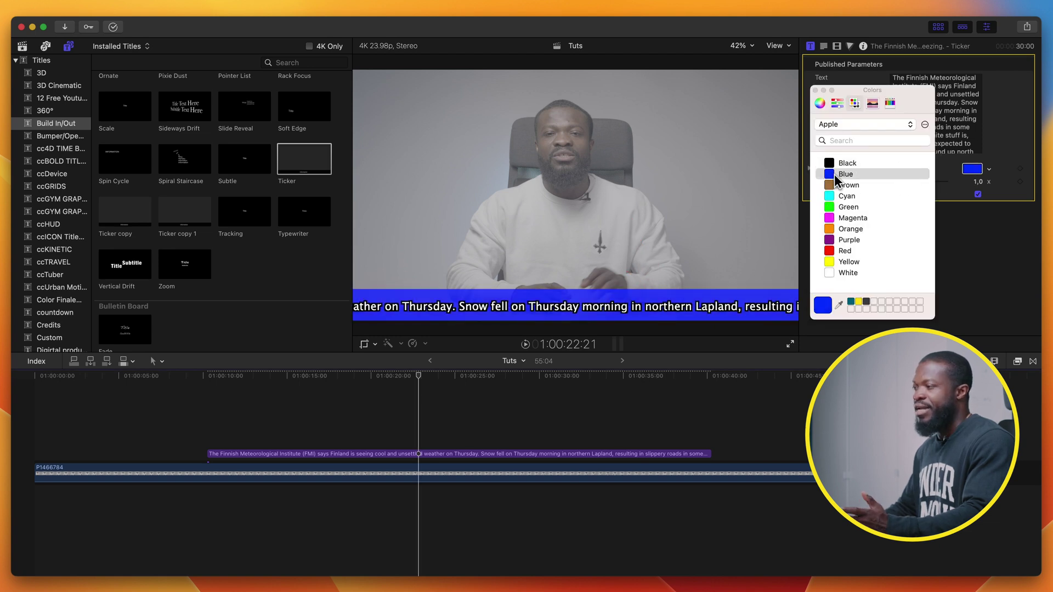
{"action": "left_click", "coordinate": [816, 90]}
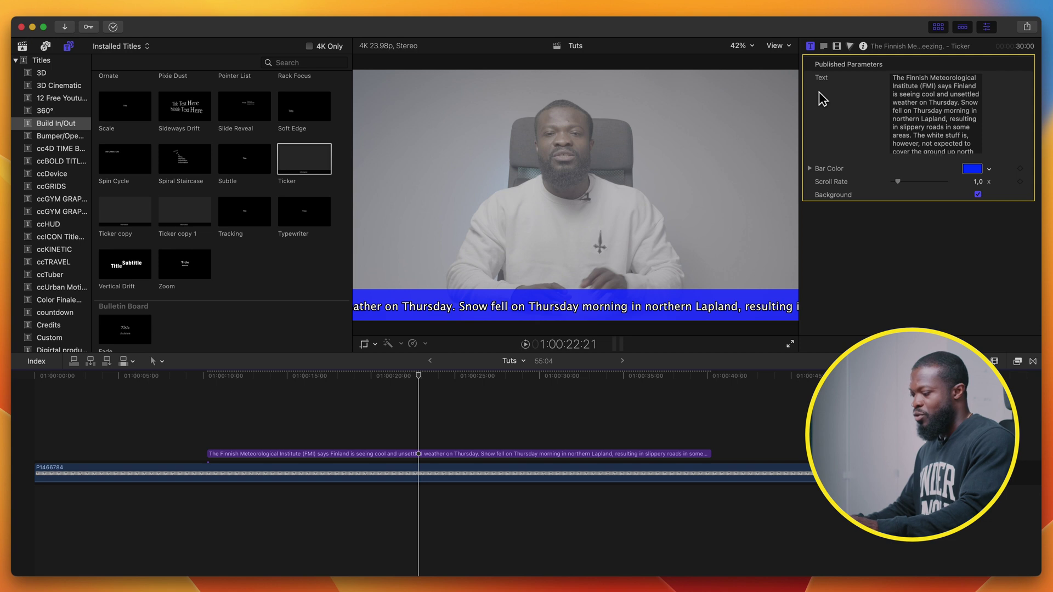
{"action": "key", "text": "super+z"}
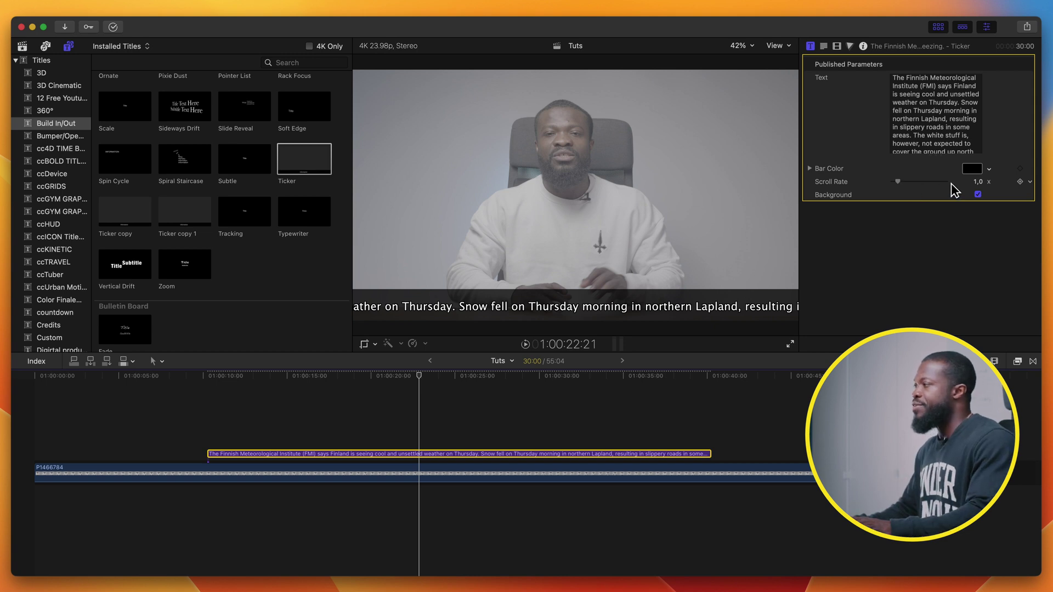
{"action": "left_click", "coordinate": [979, 182]}
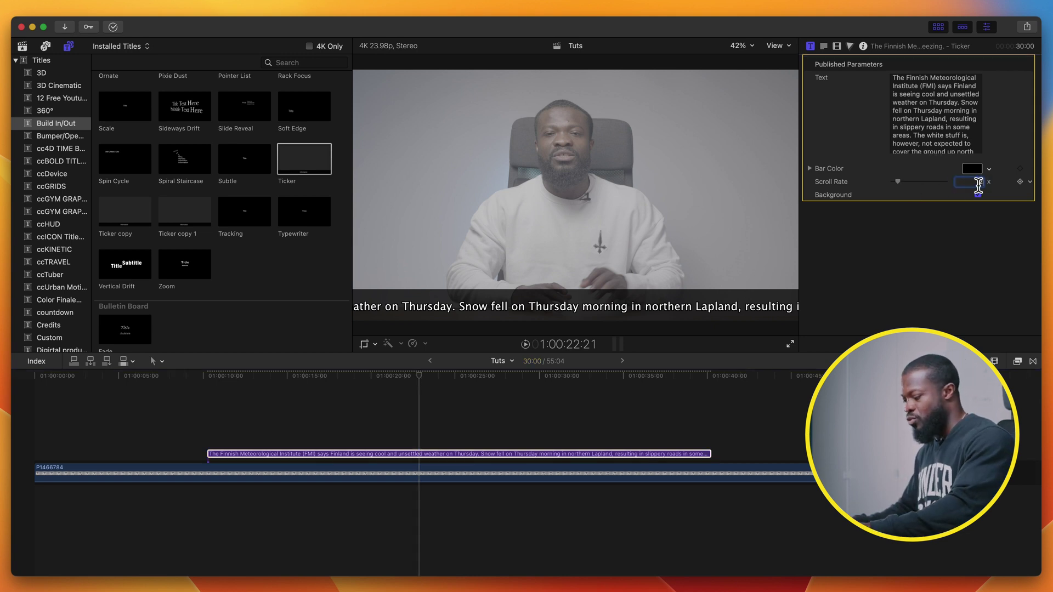
{"action": "type", "text": "2,5"}
{"action": "key", "text": "Return"}
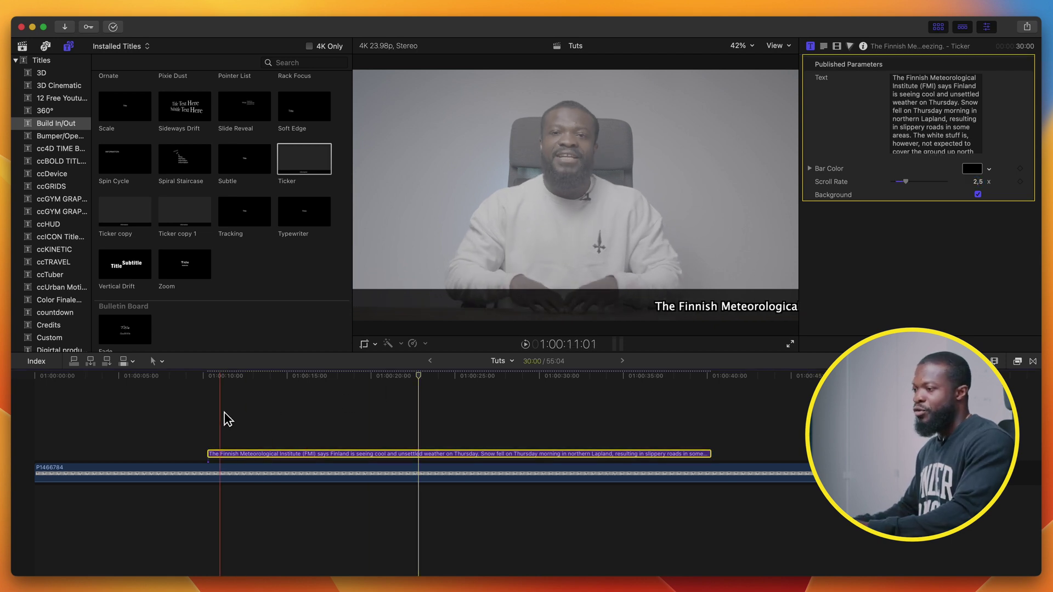
{"action": "left_click", "coordinate": [217, 418]}
{"action": "key", "text": "space"}
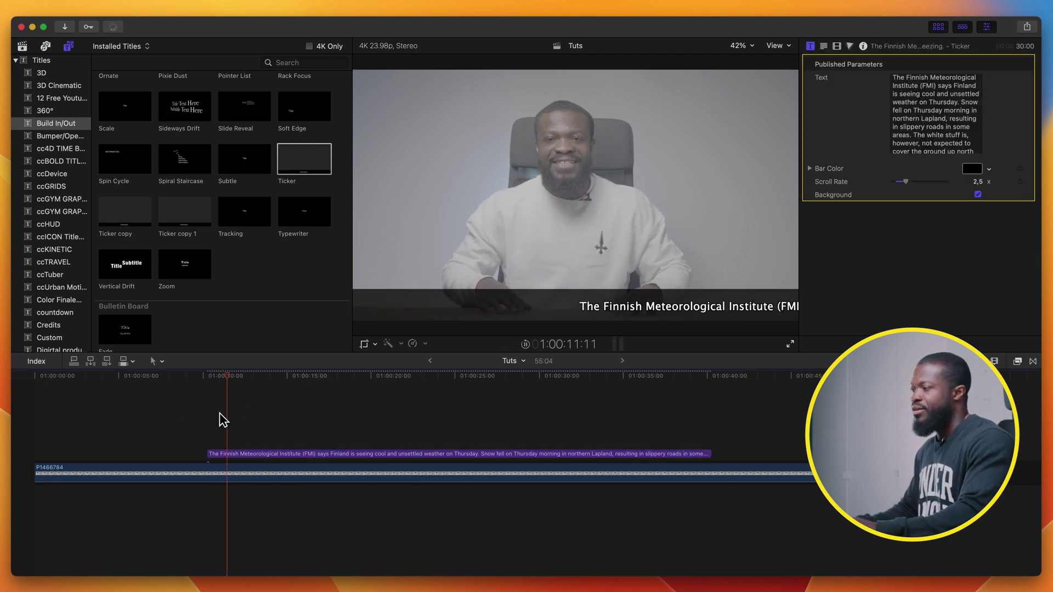
{"action": "key", "text": "space"}
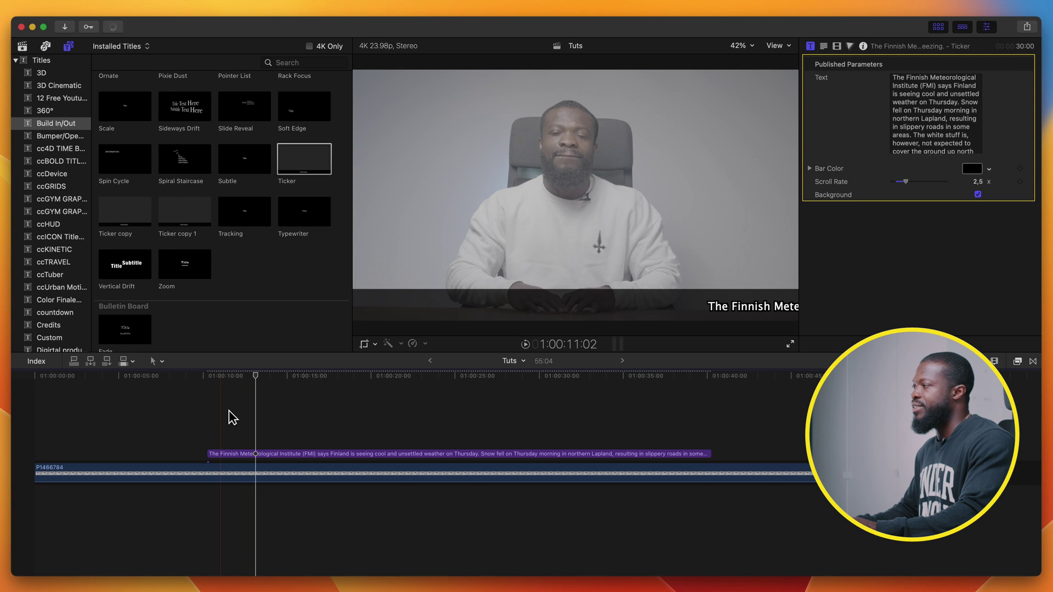
{"action": "left_click", "coordinate": [978, 182]}
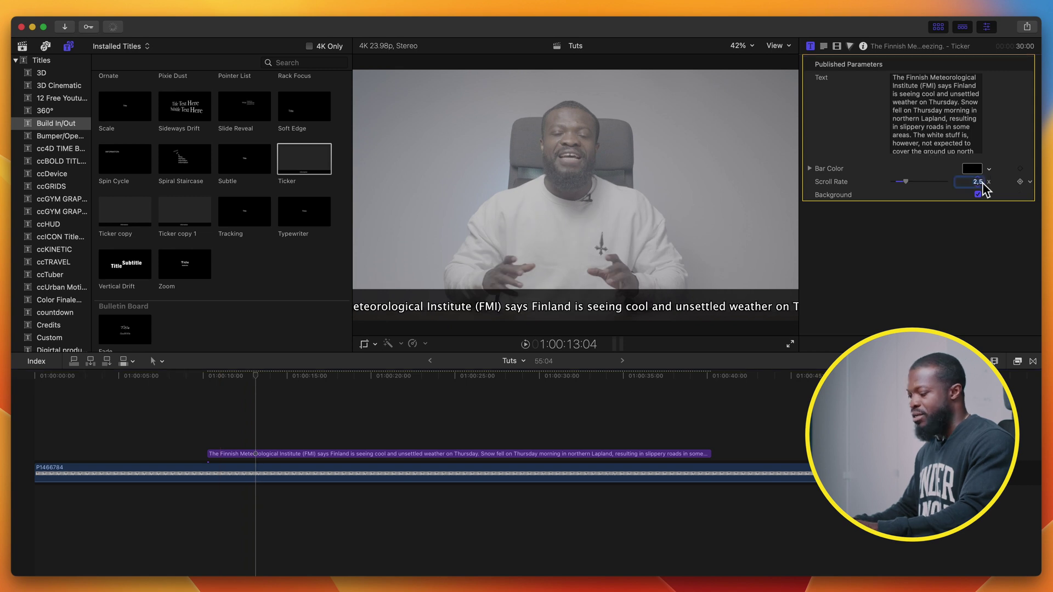
{"action": "type", "text": "1"}
{"action": "key", "text": "Return"}
{"action": "left_click", "coordinate": [216, 419]}
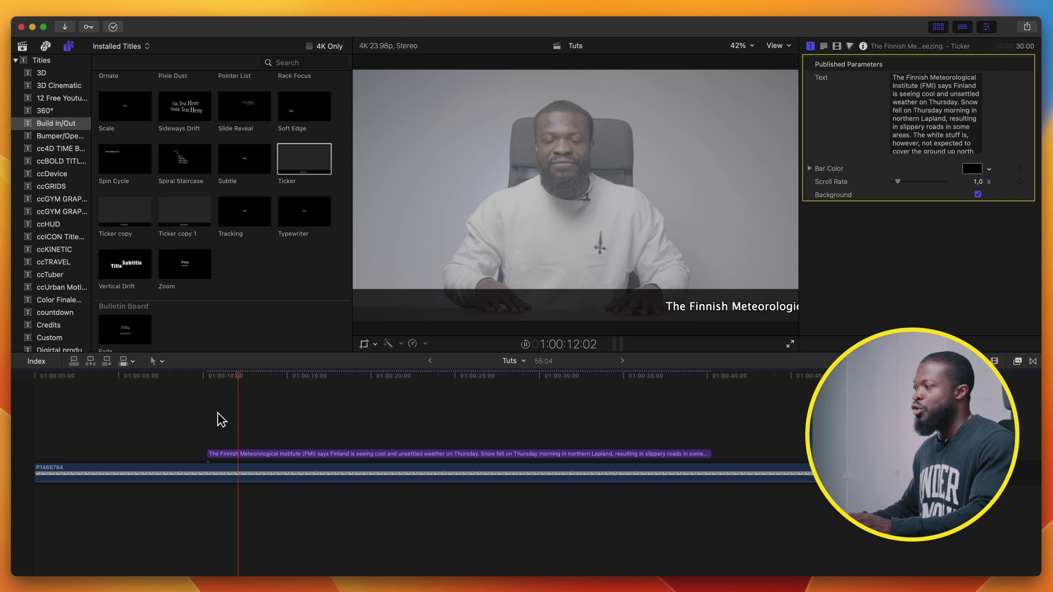
{"action": "key", "text": "space"}
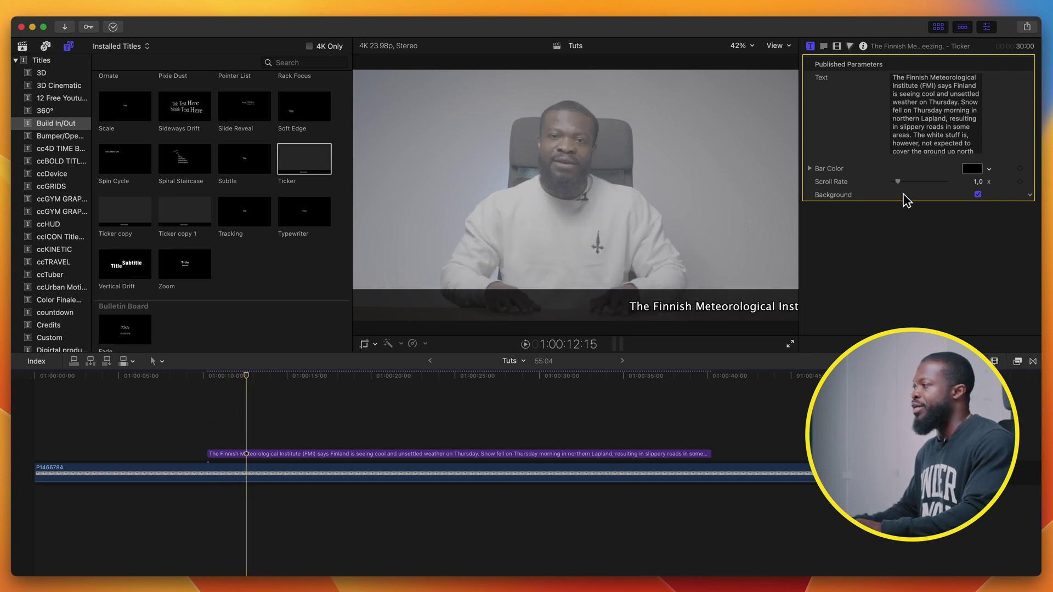
Turn the ticker Background off and on again, then open a Ticker template copy in Motion
{"action": "left_click", "coordinate": [982, 198]}
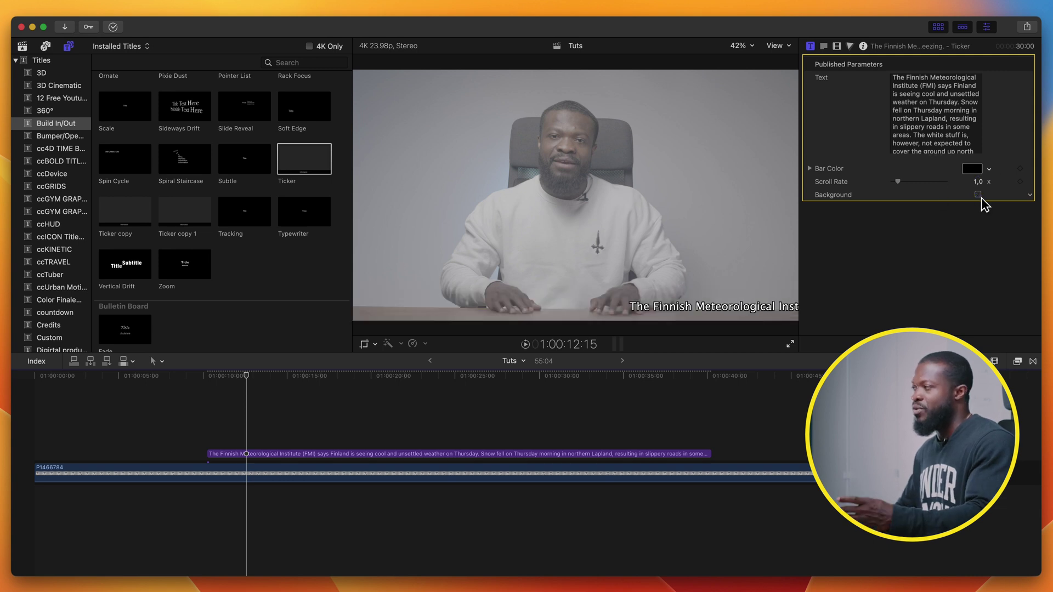
{"action": "left_click", "coordinate": [981, 197]}
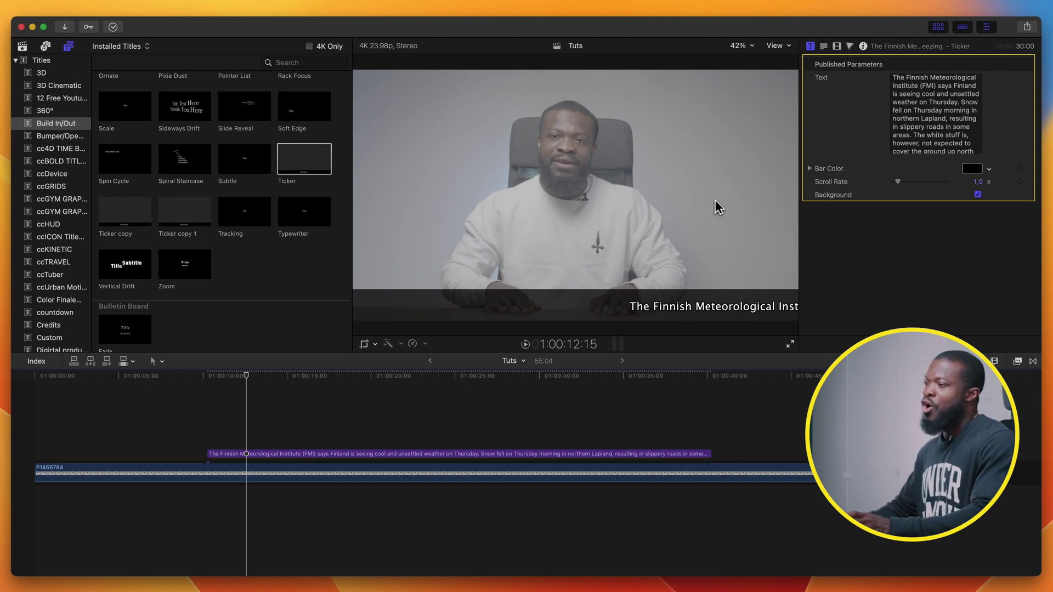
{"action": "right_click", "coordinate": [301, 151]}
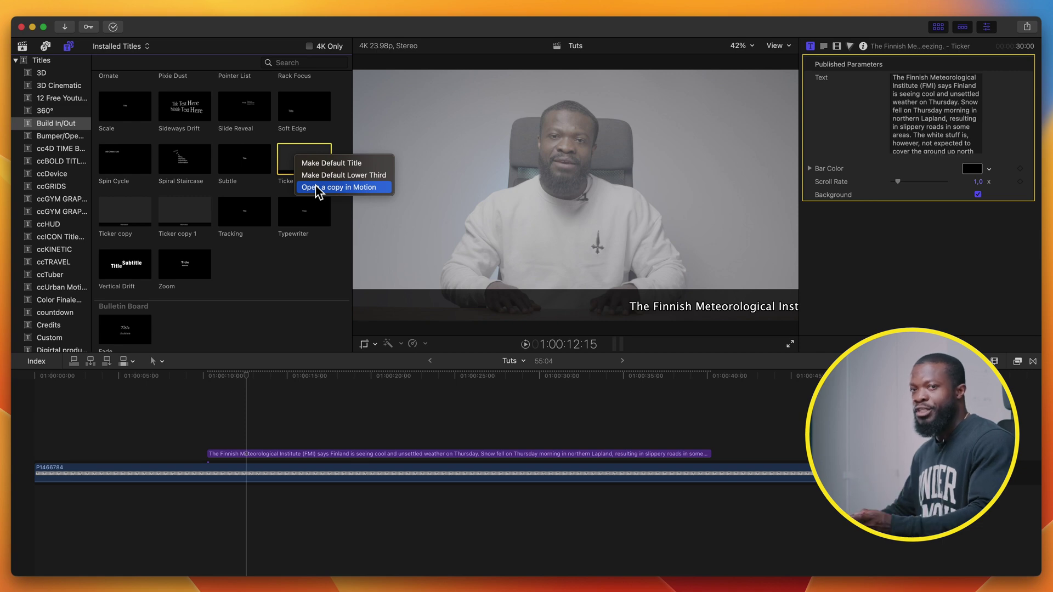
{"action": "left_click", "coordinate": [317, 187]}
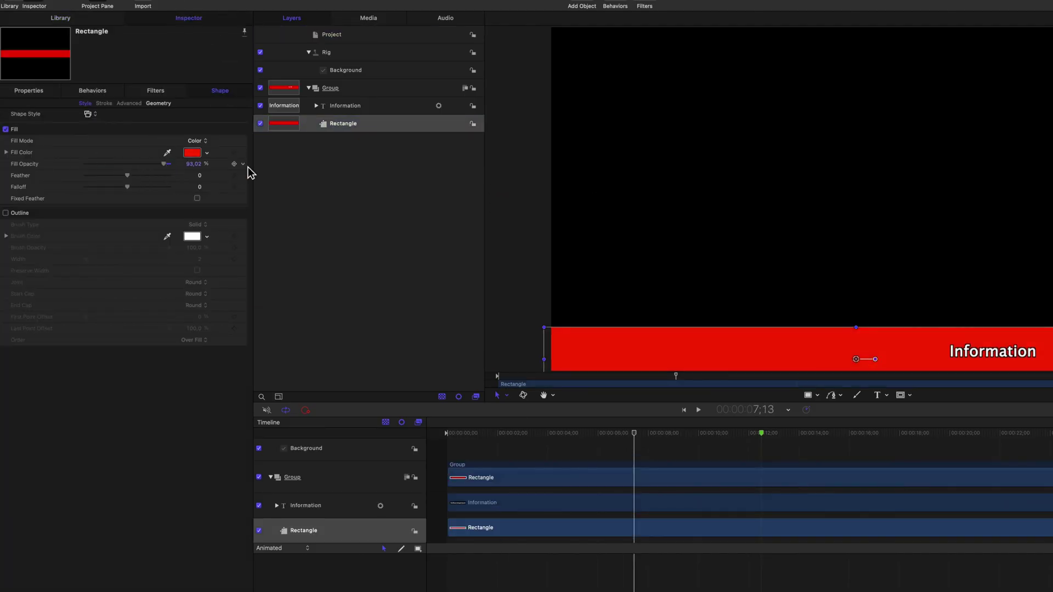
Rename the Ticker template's last published parameter to 'OVERALL SCALE'
{"action": "left_click", "coordinate": [332, 34]}
{"action": "type", "text": "OVERALL SCALE"}
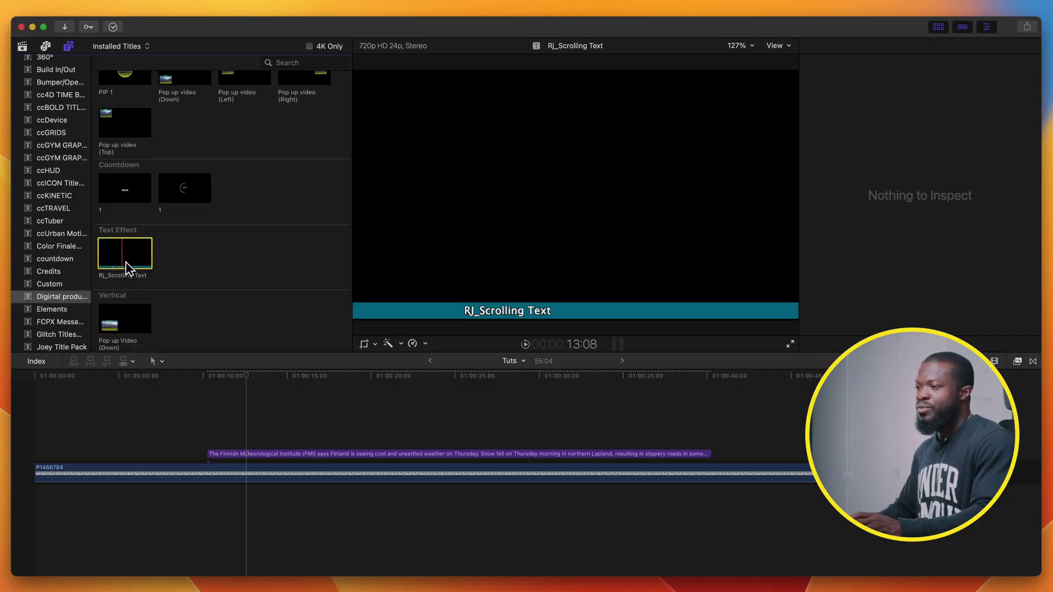
Replace the old Ticker clip with an Rj_Scrolling Text title above the interview
{"action": "left_click_drag", "start_coordinate": [126, 262], "coordinate": [209, 409]}
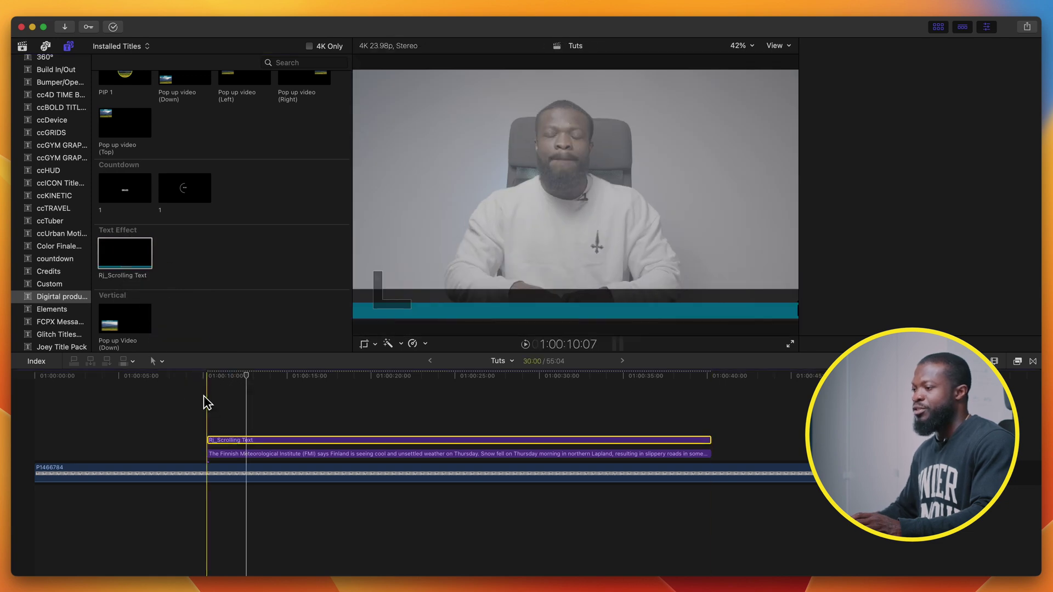
{"action": "key", "text": "super+4"}
{"action": "left_click", "coordinate": [308, 459]}
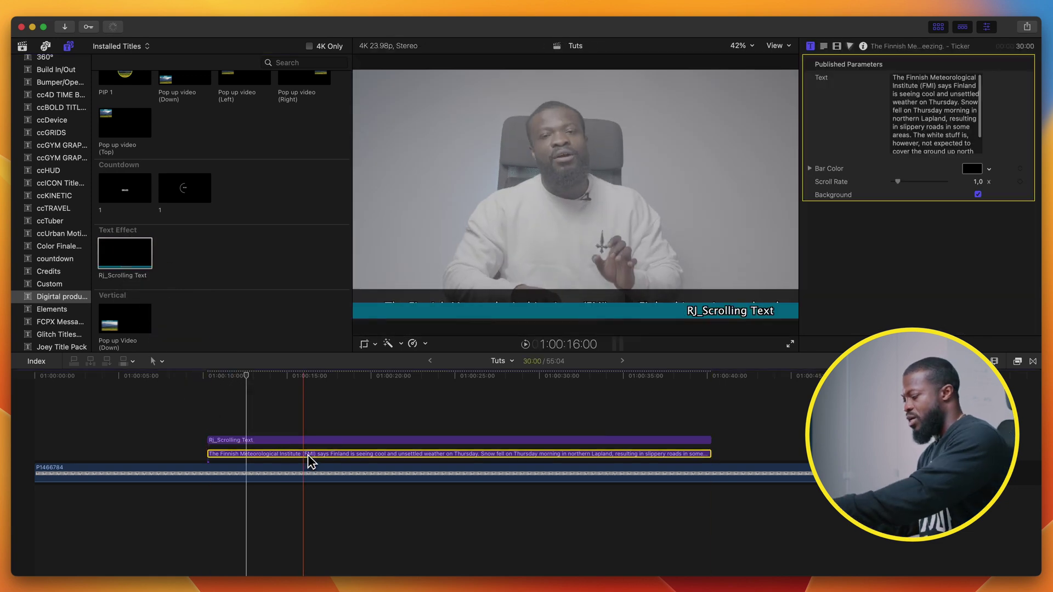
{"action": "key", "text": "Delete"}
Try raising the teal bar via Overall Position, then undo to keep it at the bottom
{"action": "left_click", "coordinate": [308, 454]}
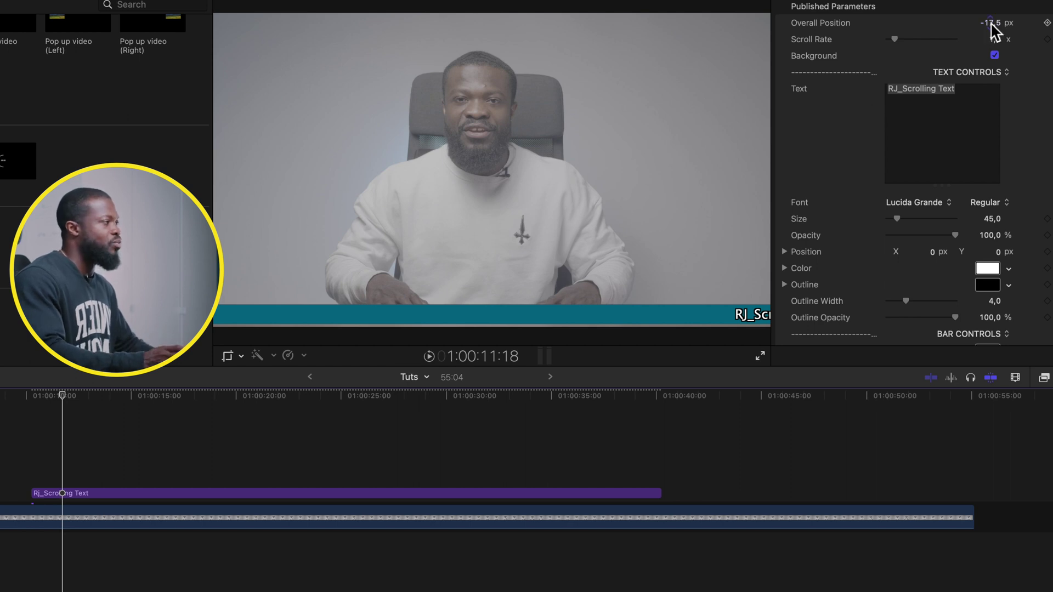
{"action": "left_click_drag", "start_coordinate": [992, 25], "coordinate": [992, 11]}
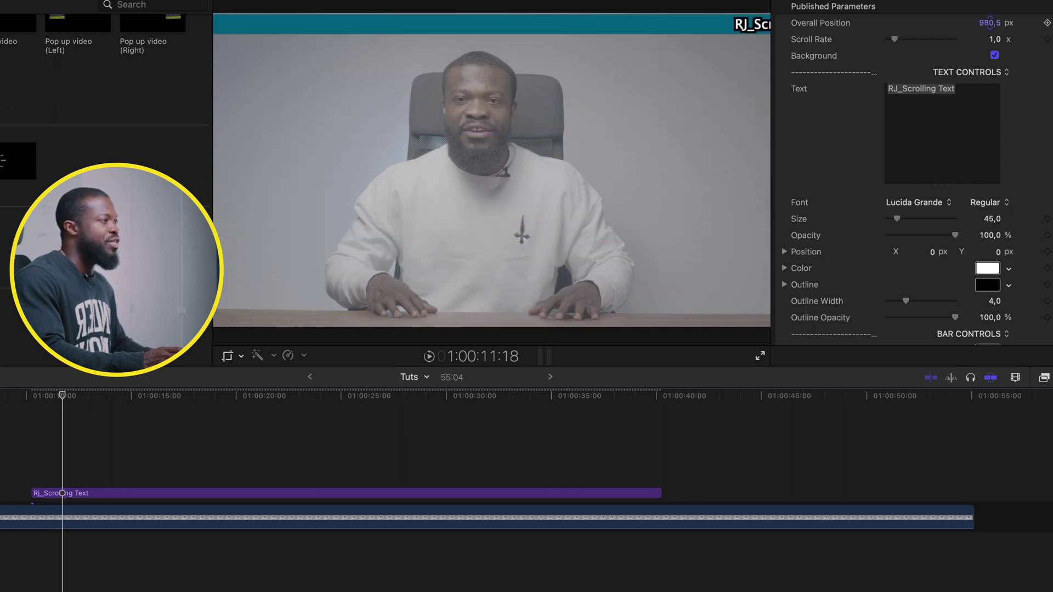
{"action": "key", "text": "super+z"}
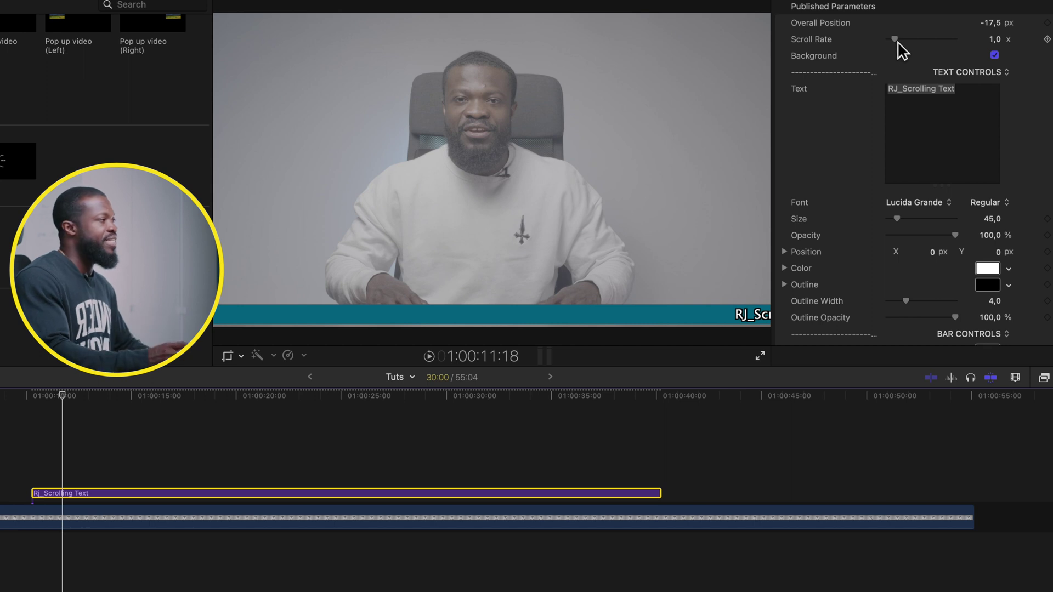
{"action": "left_click", "coordinate": [1001, 60]}
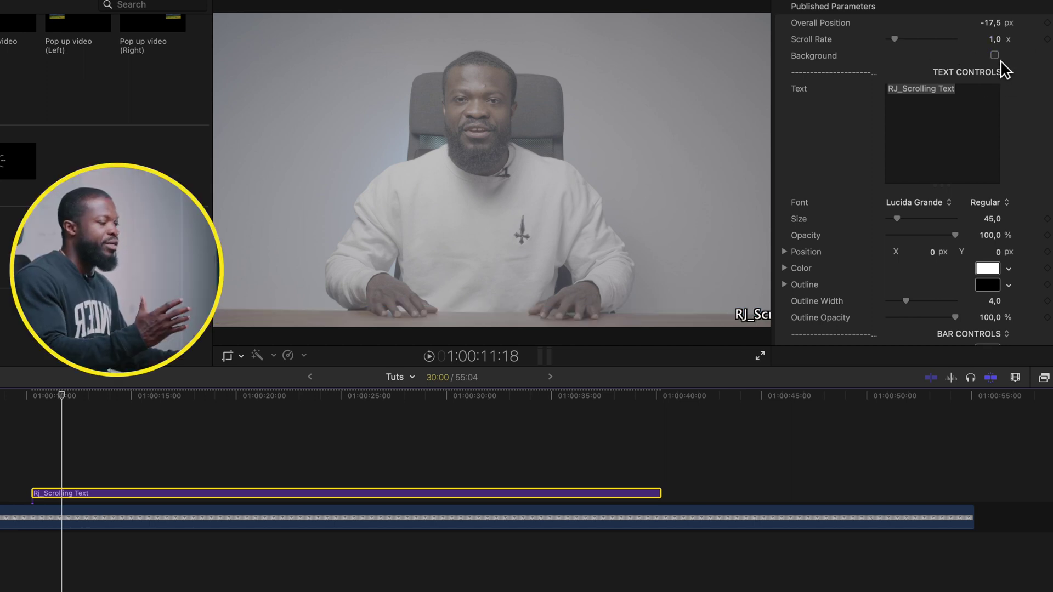
{"action": "left_click", "coordinate": [1000, 60]}
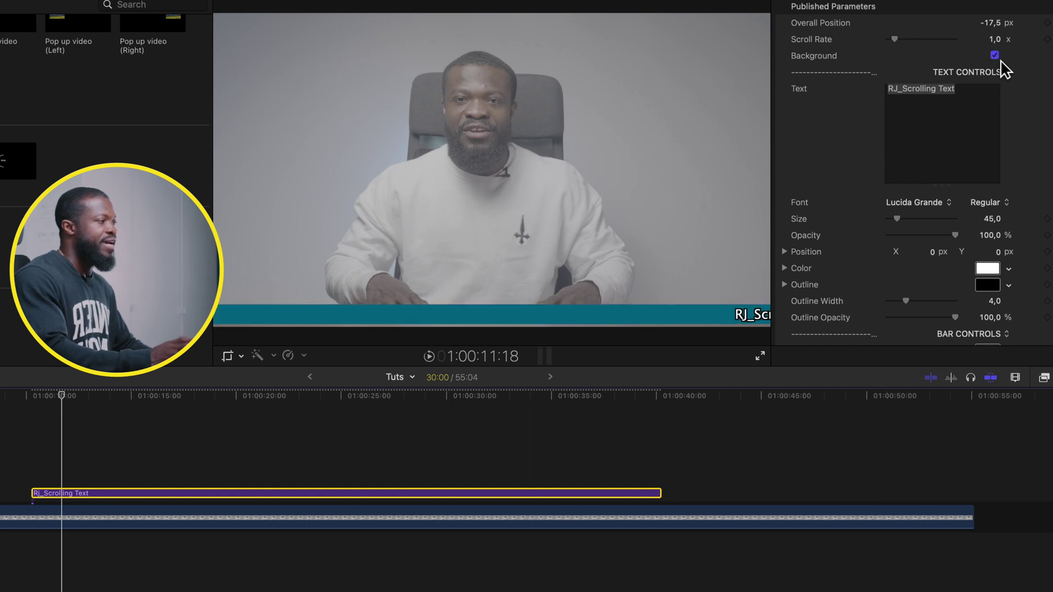
{"action": "left_click", "coordinate": [960, 103]}
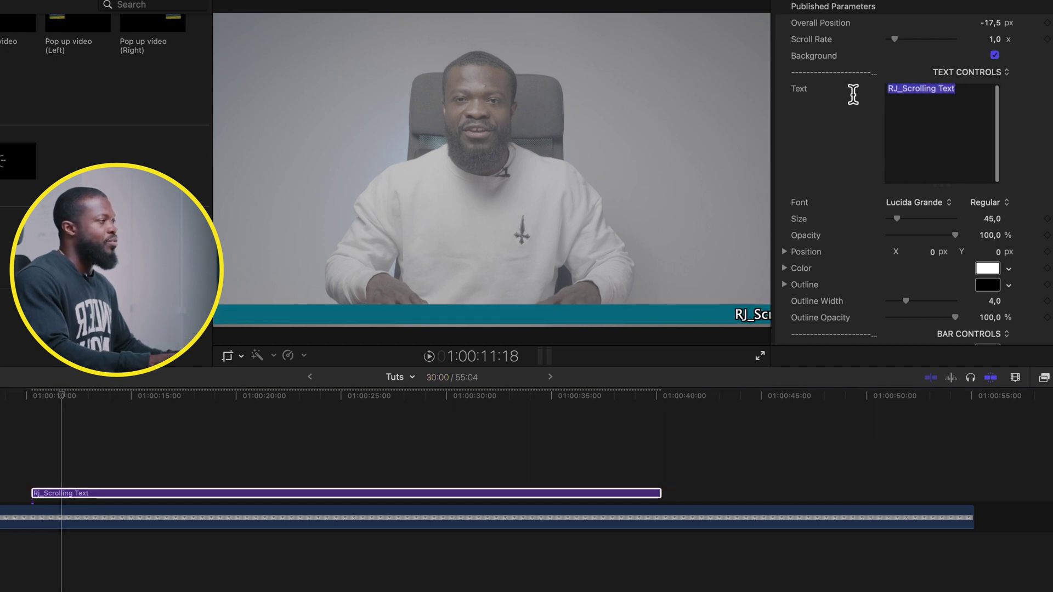
Replace the placeholder with the pasted weather news, joined into a single paragraph
{"action": "key", "text": "BackSpace"}
{"action": "type", "text": "The Finnish Meteorological Institute (FMI) says Finland is seeing cool and unsettled weather on Thursday. Snow fell on Thursday morning in northern Lapland, resulting in slippery roads in some areas. The white stuff is, however, not expected to cover the ground up north for long as temperatures are above freezing."}
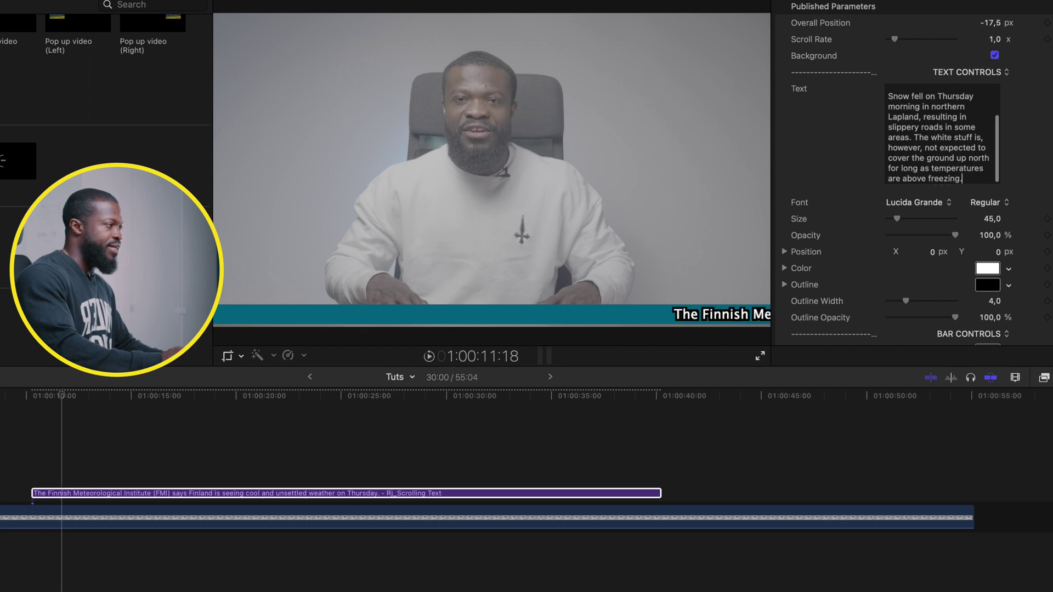
{"action": "scroll", "coordinate": [938, 121], "scroll_direction": "up", "scroll_amount": 3}
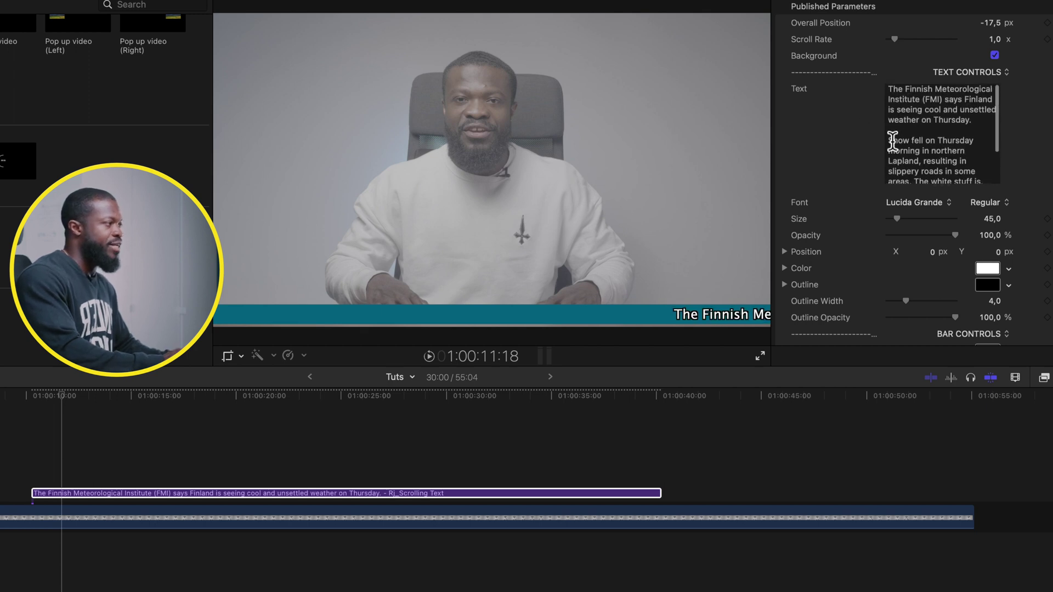
{"action": "key", "text": "BackSpace"}
{"action": "key", "text": "BackSpace"}
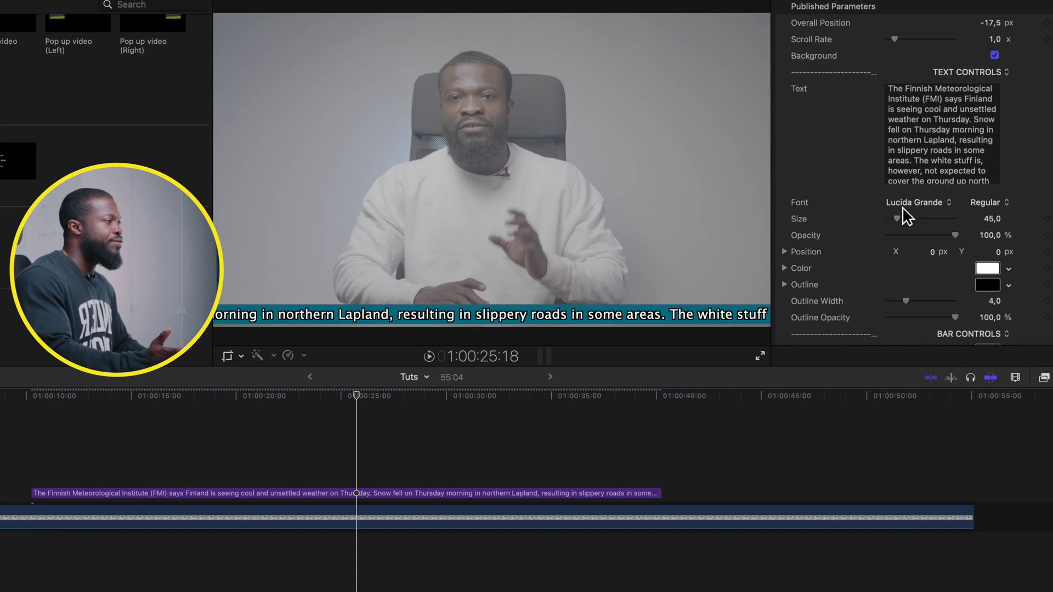
{"action": "left_click", "coordinate": [903, 207]}
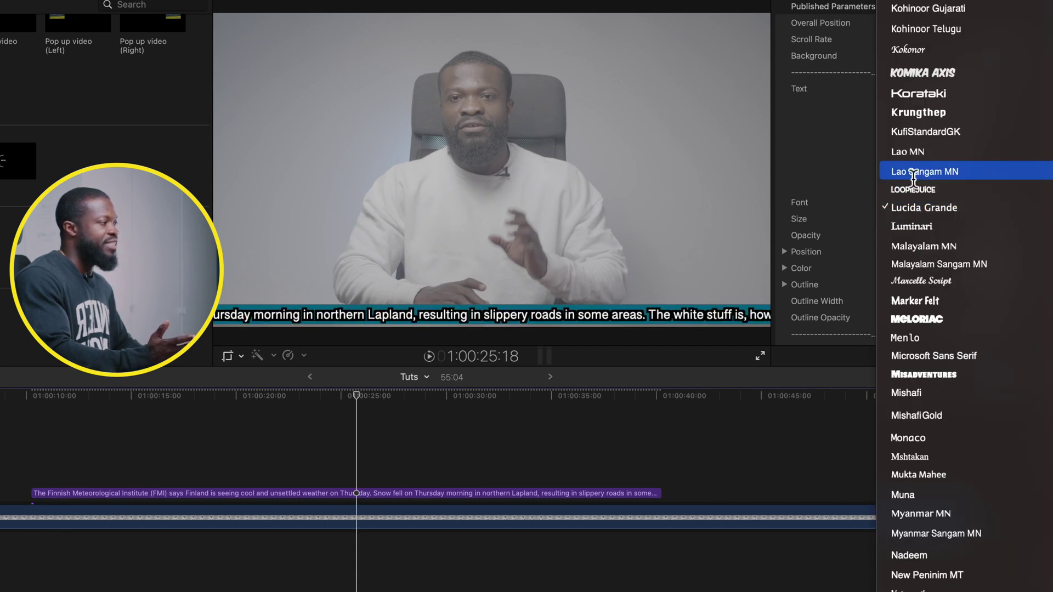
{"action": "left_click", "coordinate": [915, 207]}
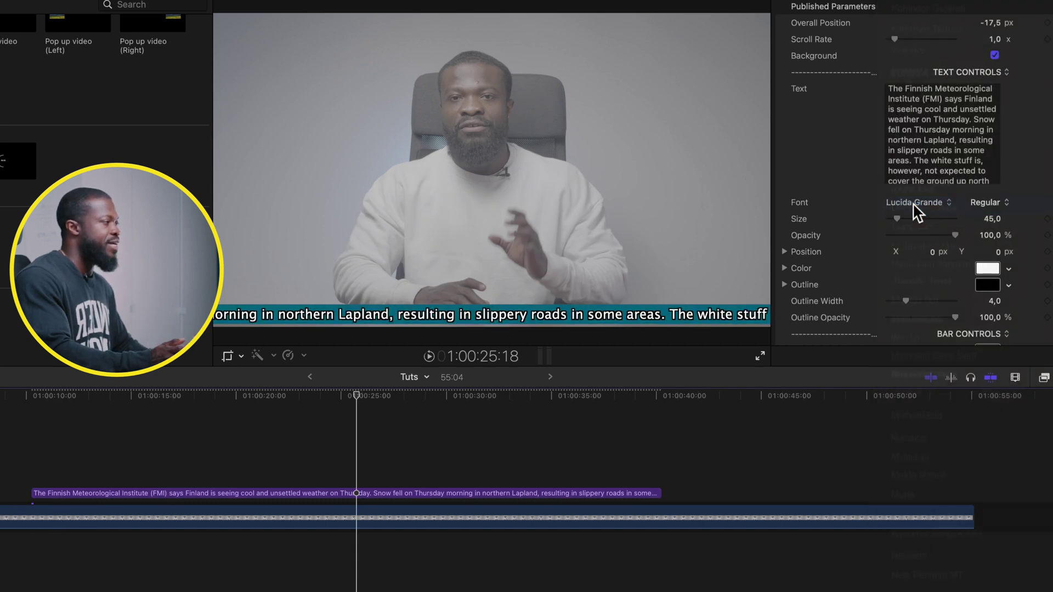
{"action": "left_click", "coordinate": [992, 220]}
{"action": "type", "text": "60"}
{"action": "key", "text": "Return"}
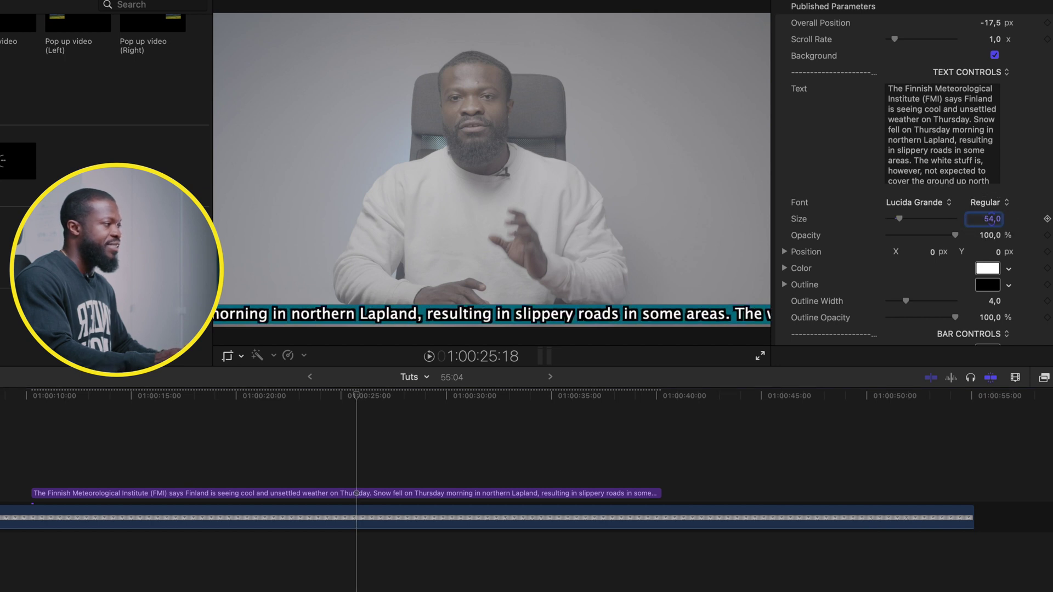
{"action": "type", "text": "45"}
{"action": "key", "text": "Return"}
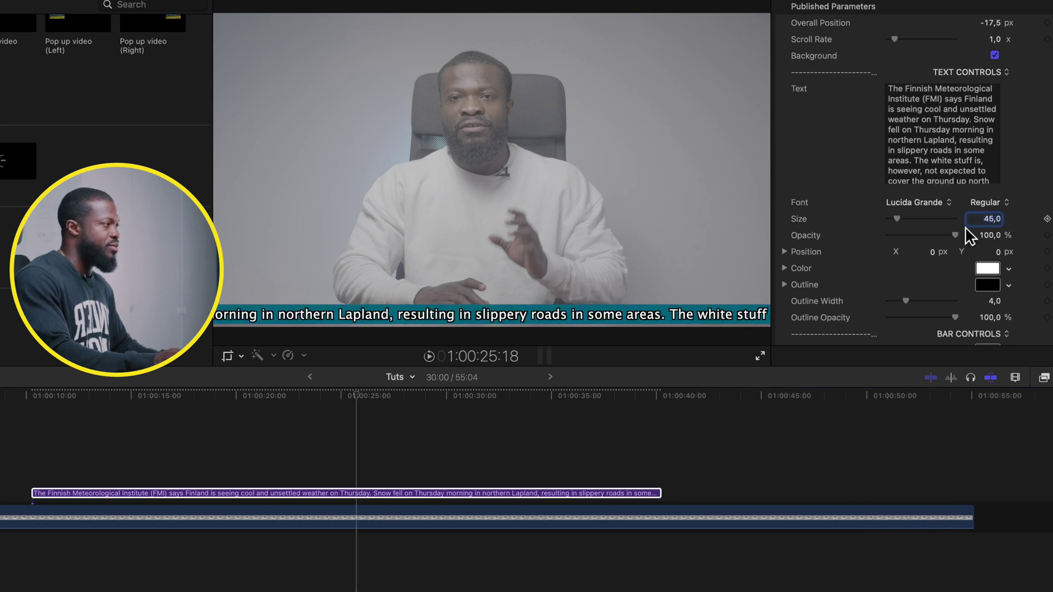
{"action": "left_click_drag", "start_coordinate": [948, 237], "coordinate": [948, 240]}
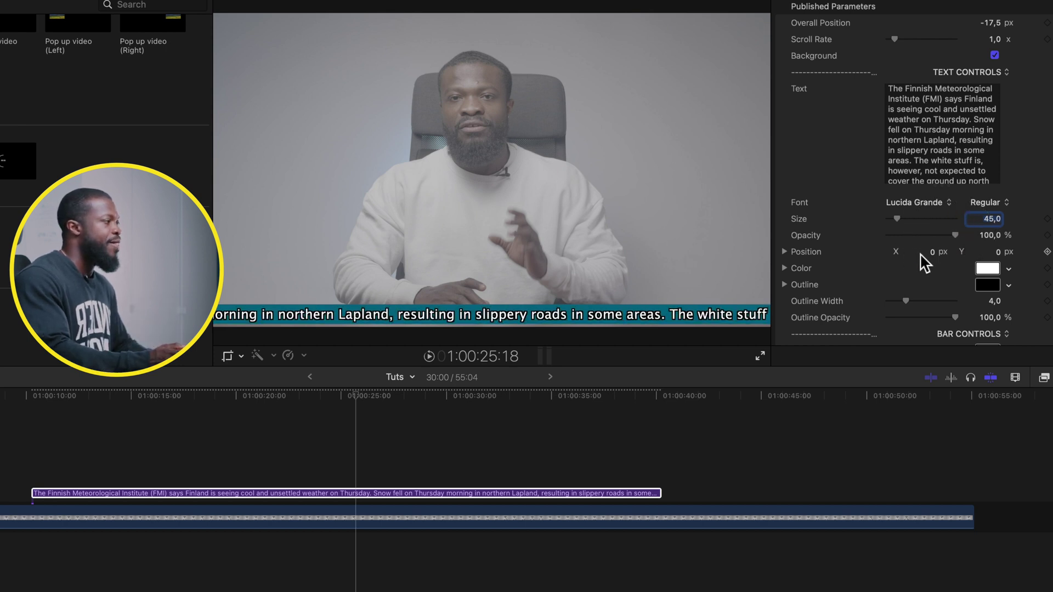
{"action": "left_click_drag", "start_coordinate": [999, 255], "coordinate": [1000, 259]}
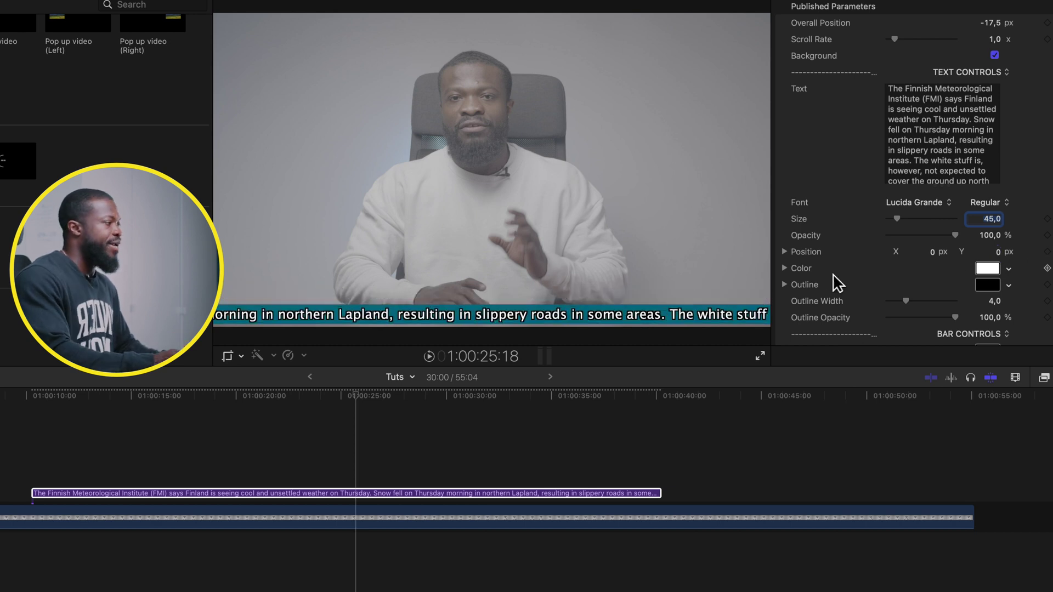
{"action": "left_click", "coordinate": [988, 269]}
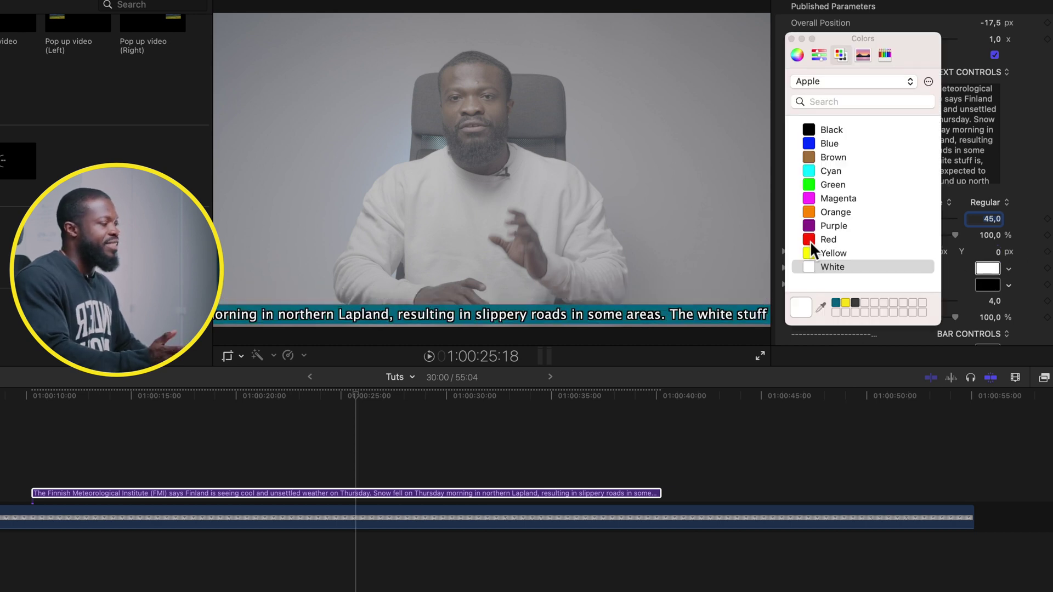
{"action": "left_click", "coordinate": [811, 241]}
{"action": "left_click", "coordinate": [812, 226]}
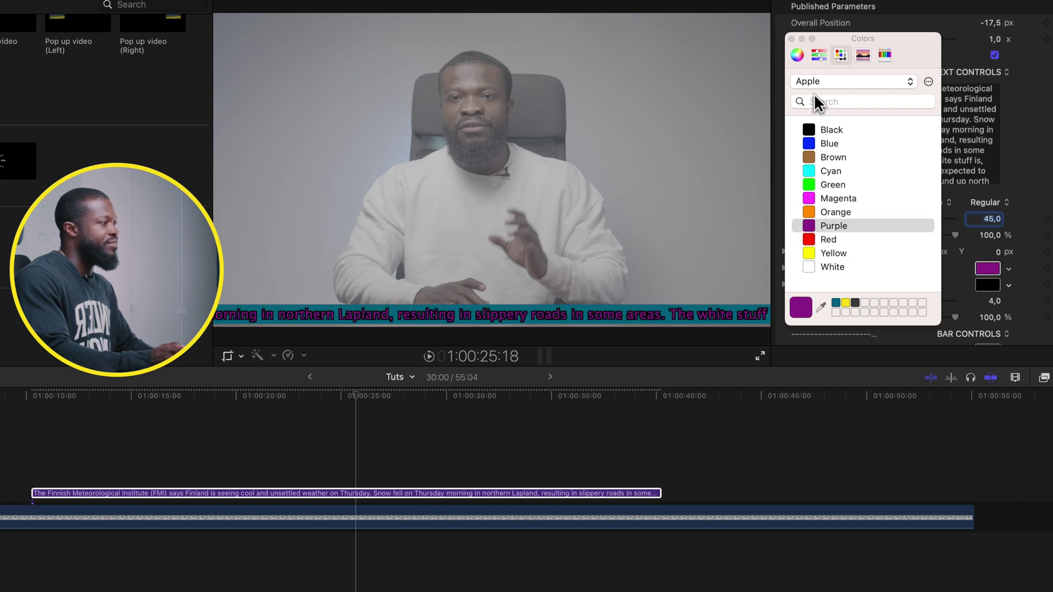
{"action": "left_click", "coordinate": [792, 38]}
{"action": "scroll", "coordinate": [987, 192], "scroll_direction": "down", "scroll_amount": 2}
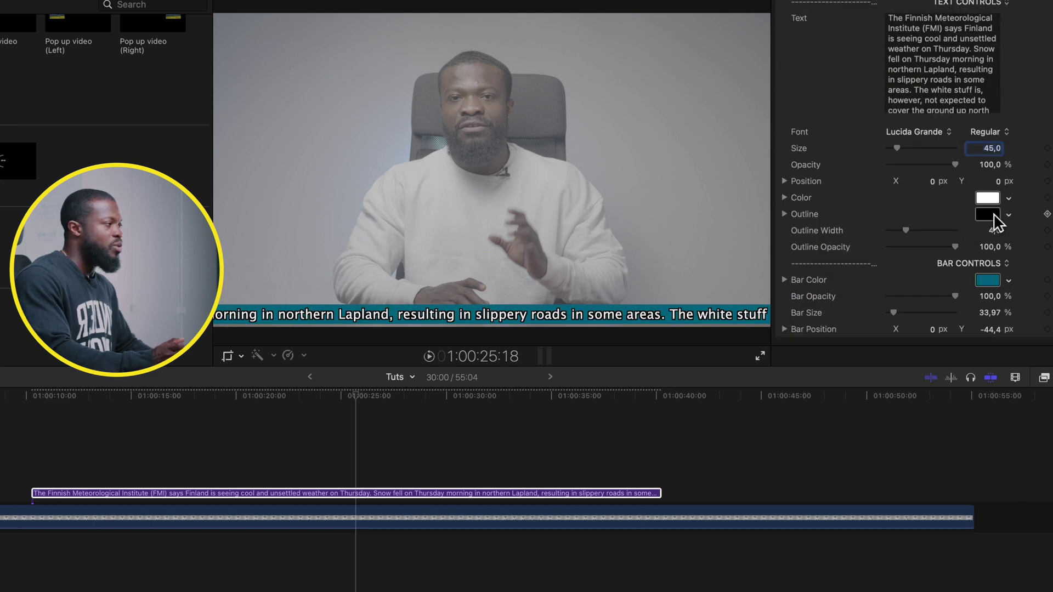
{"action": "left_click", "coordinate": [988, 215]}
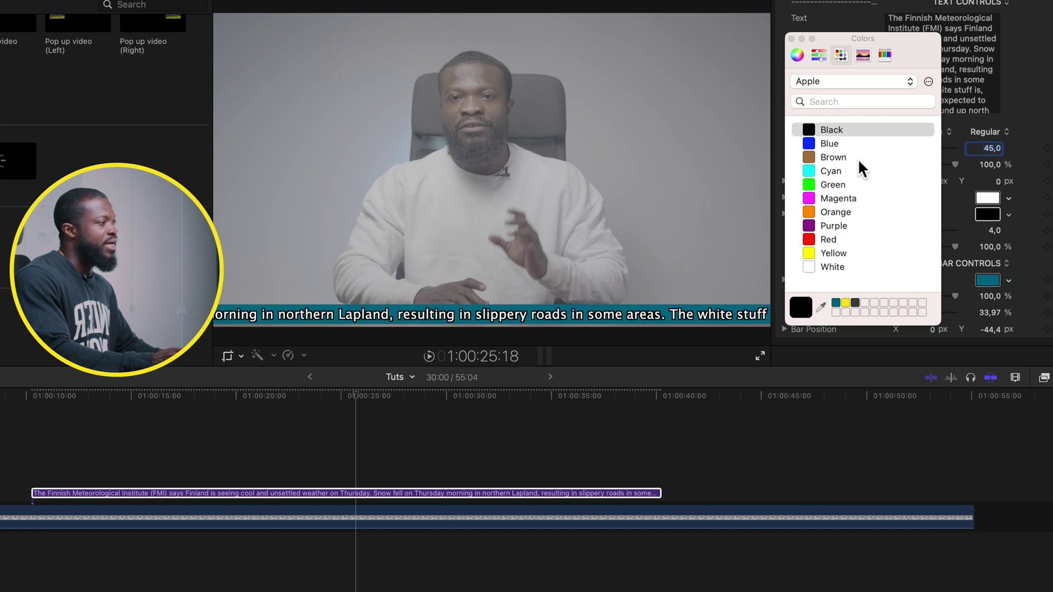
{"action": "left_click", "coordinate": [815, 143]}
{"action": "left_click", "coordinate": [813, 158]}
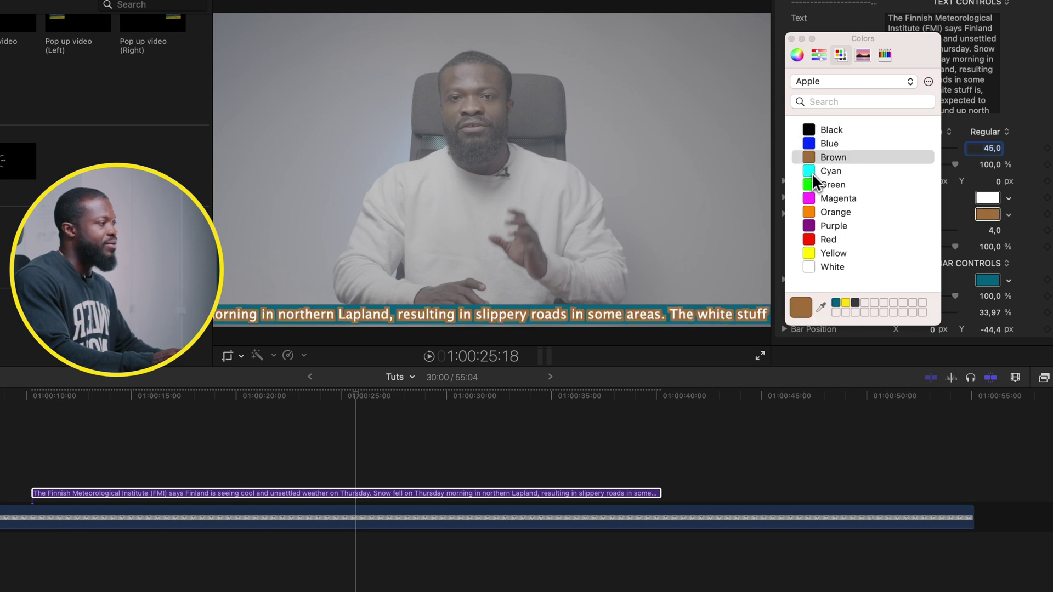
{"action": "key", "text": "Down"}
{"action": "left_click", "coordinate": [808, 130]}
{"action": "left_click", "coordinate": [791, 39]}
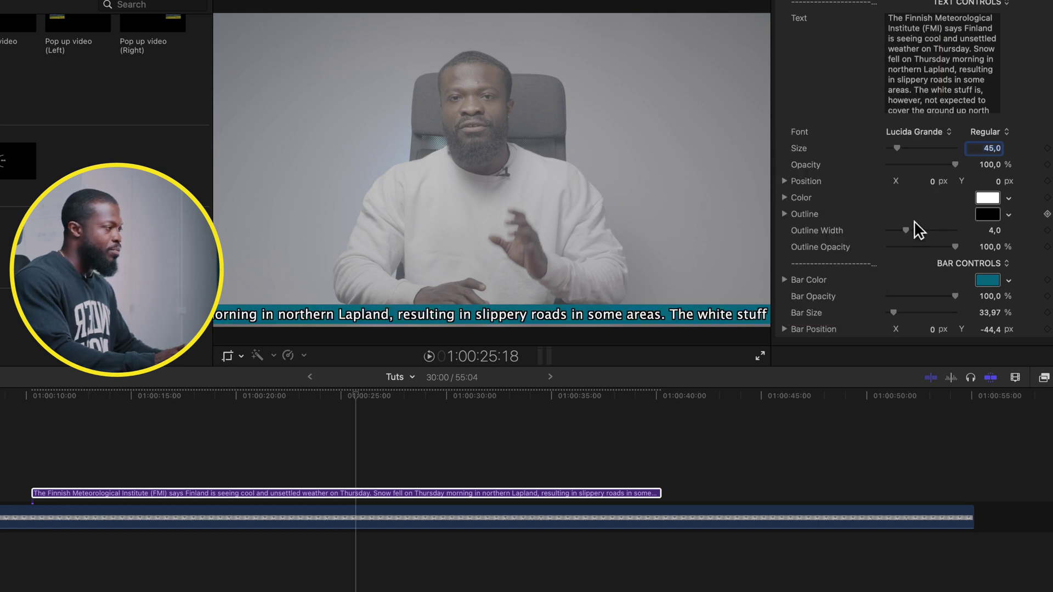
Thin the text outline to width 2,0 and try an outline opacity of 0 %
{"action": "mouse_move", "coordinate": [910, 232]}
{"action": "left_mouse_down"}
{"action": "mouse_move", "coordinate": [899, 233]}
{"action": "mouse_move", "coordinate": [921, 233]}
{"action": "left_mouse_up"}
{"action": "key", "text": "super+z"}
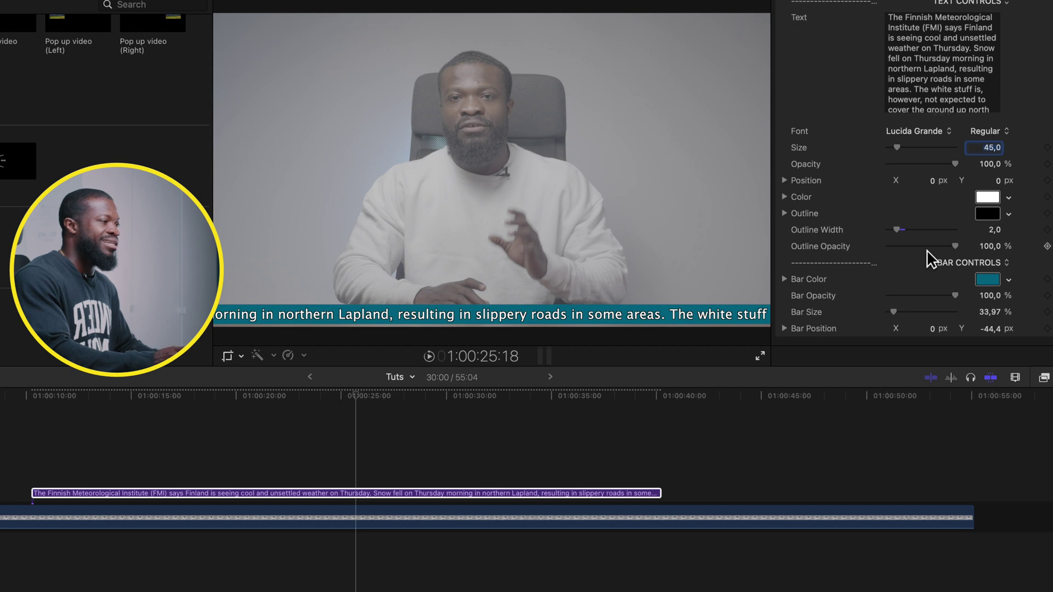
{"action": "scroll", "coordinate": [927, 249], "scroll_direction": "up", "scroll_amount": 1}
{"action": "left_click_drag", "start_coordinate": [926, 249], "coordinate": [881, 252]}
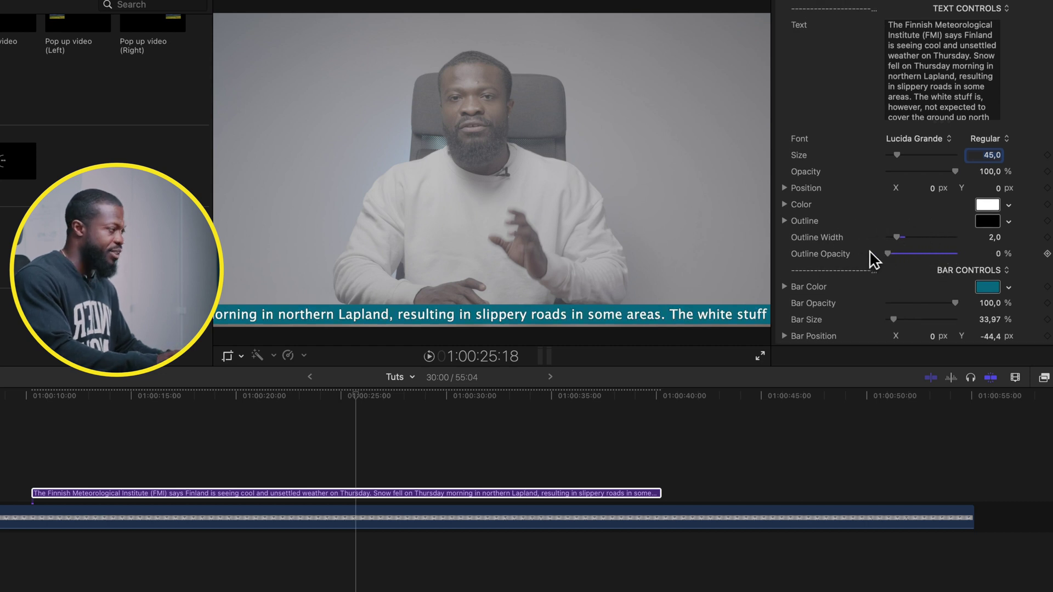
{"action": "key", "text": "super+z"}
Set the ticker Bar Color to Brown
{"action": "left_click", "coordinate": [988, 287]}
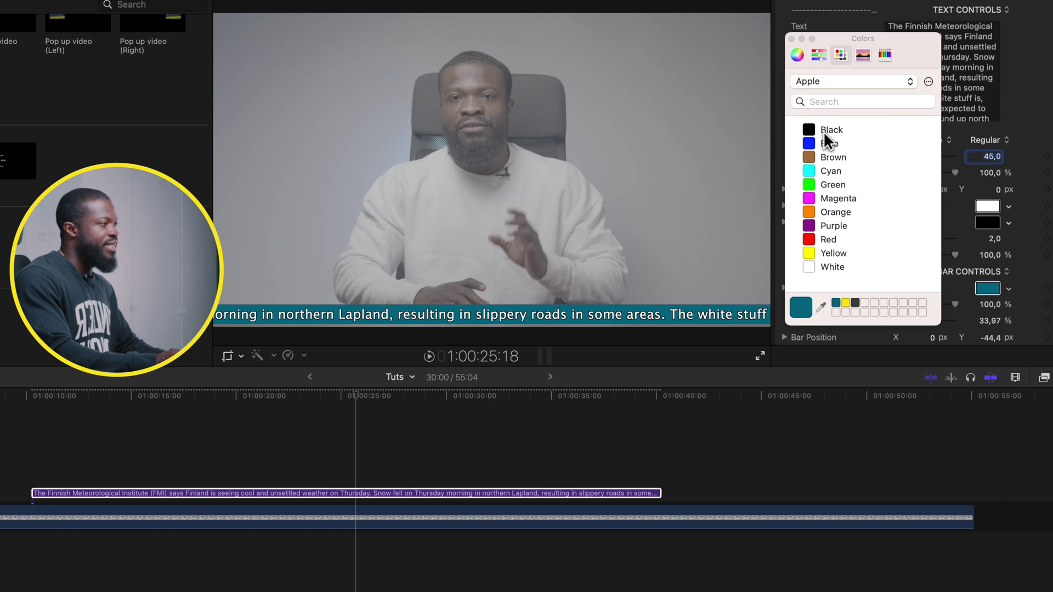
{"action": "left_click", "coordinate": [816, 144]}
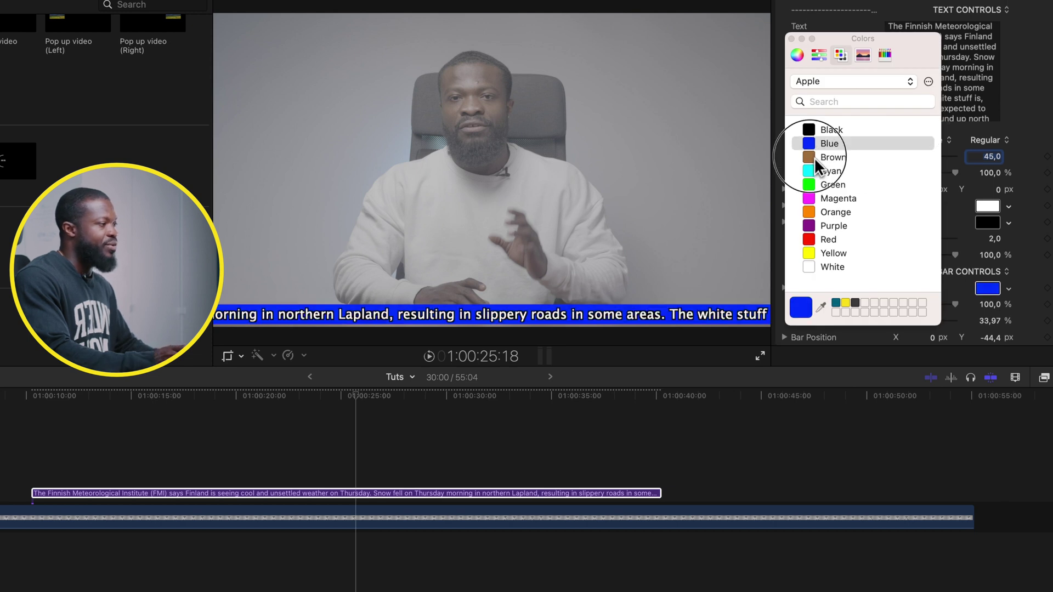
{"action": "left_click", "coordinate": [815, 157]}
{"action": "left_click", "coordinate": [793, 38]}
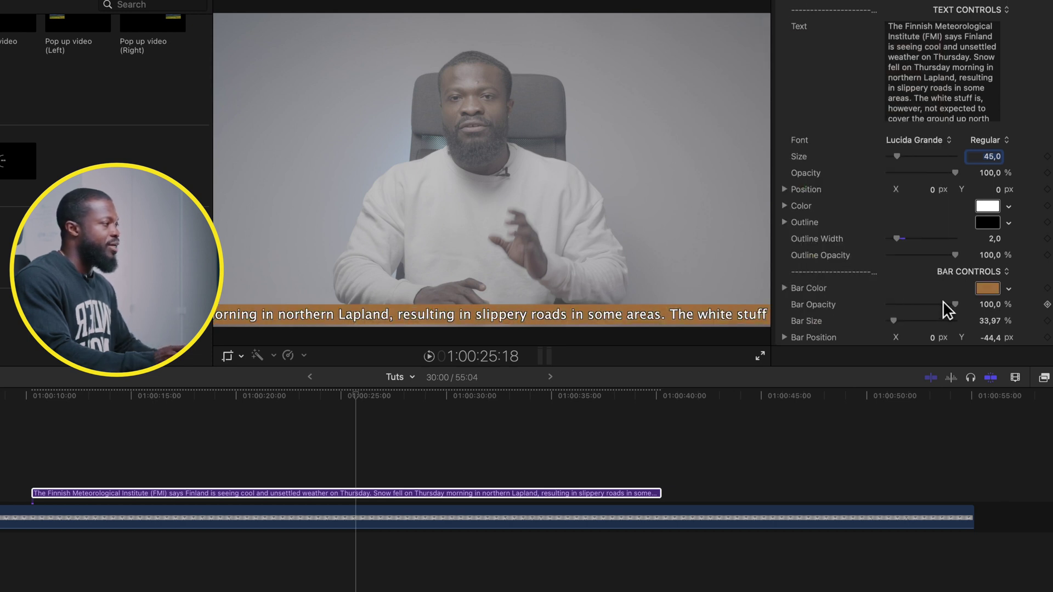
Adjust the bar's transparency, size and position, then duplicate the title clip after the original
{"action": "left_click_drag", "start_coordinate": [945, 305], "coordinate": [809, 304]}
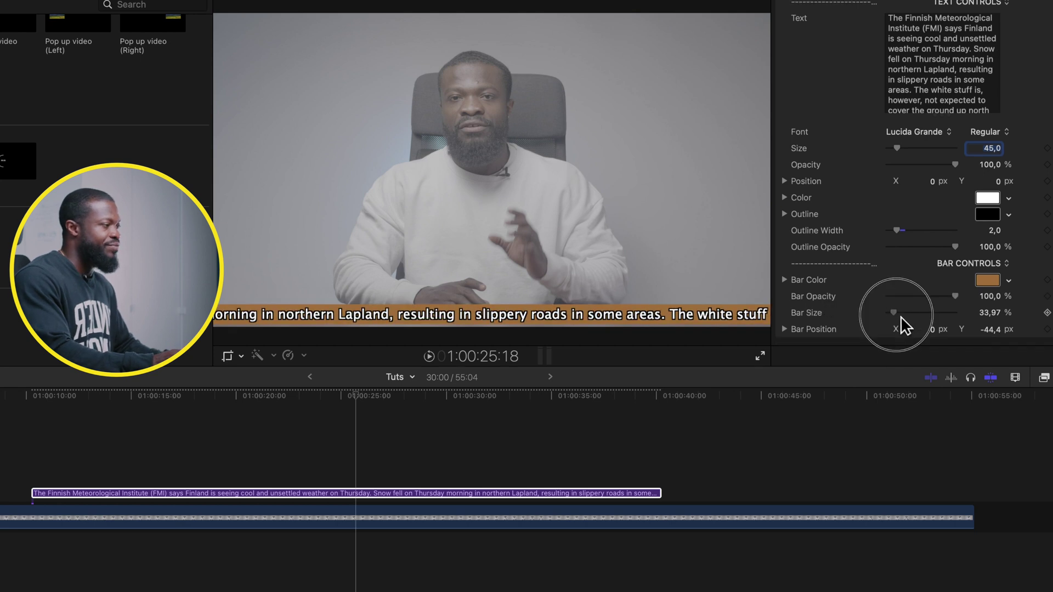
{"action": "mouse_move", "coordinate": [901, 316]}
{"action": "left_mouse_down"}
{"action": "mouse_move", "coordinate": [952, 314]}
{"action": "mouse_move", "coordinate": [916, 315]}
{"action": "left_mouse_up"}
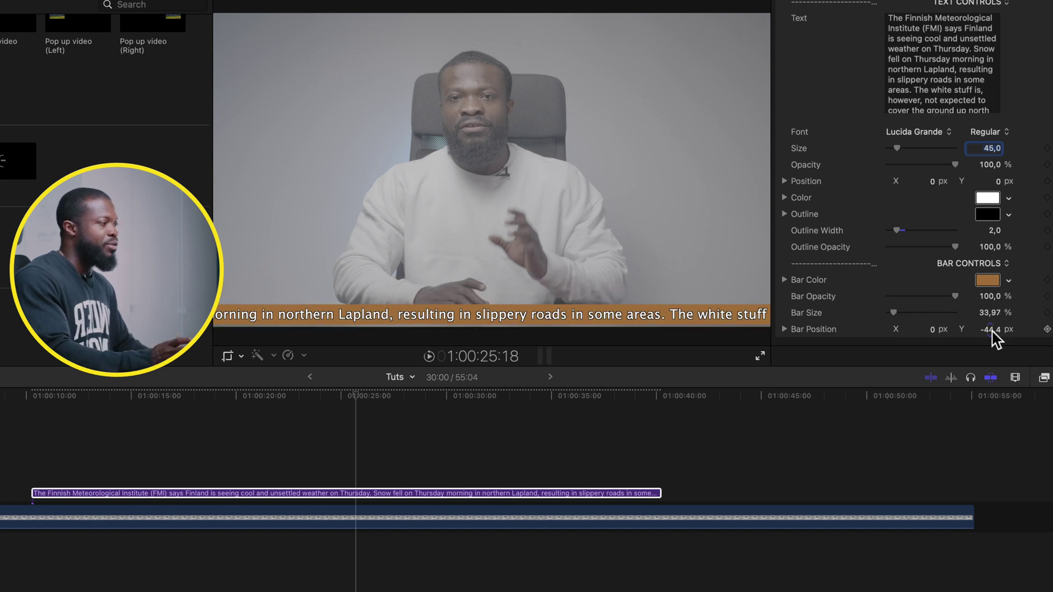
{"action": "left_click_drag", "start_coordinate": [992, 331], "coordinate": [995, 329]}
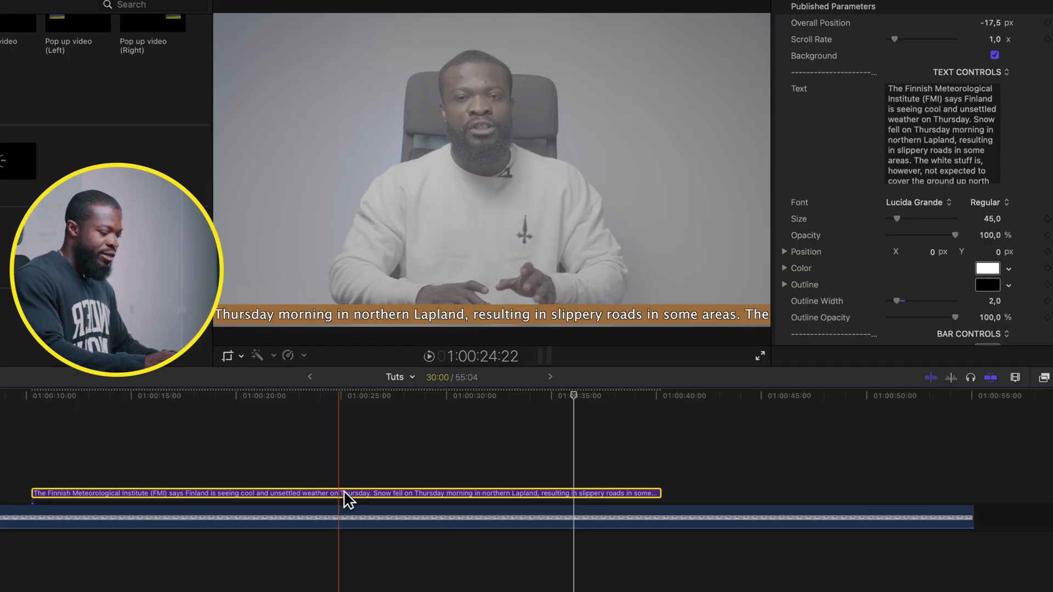
{"action": "left_click_drag", "start_coordinate": [344, 490], "coordinate": [965, 469]}
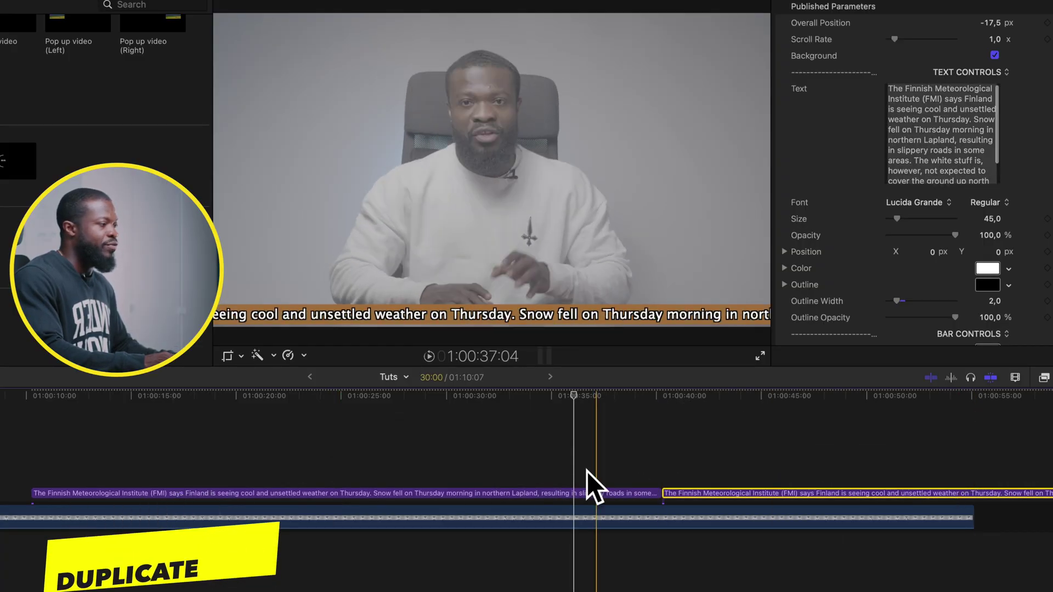
{"action": "left_click", "coordinate": [564, 470]}
{"action": "key", "text": "space"}
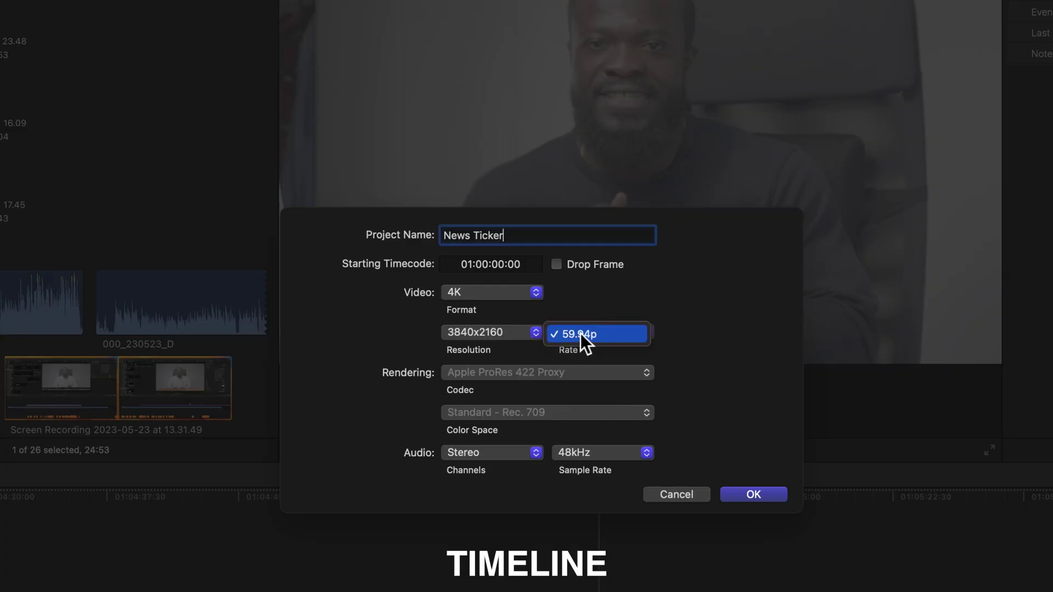
Pick 59.94p as the project's frame rate in the Rate popup
{"action": "left_click", "coordinate": [580, 334]}
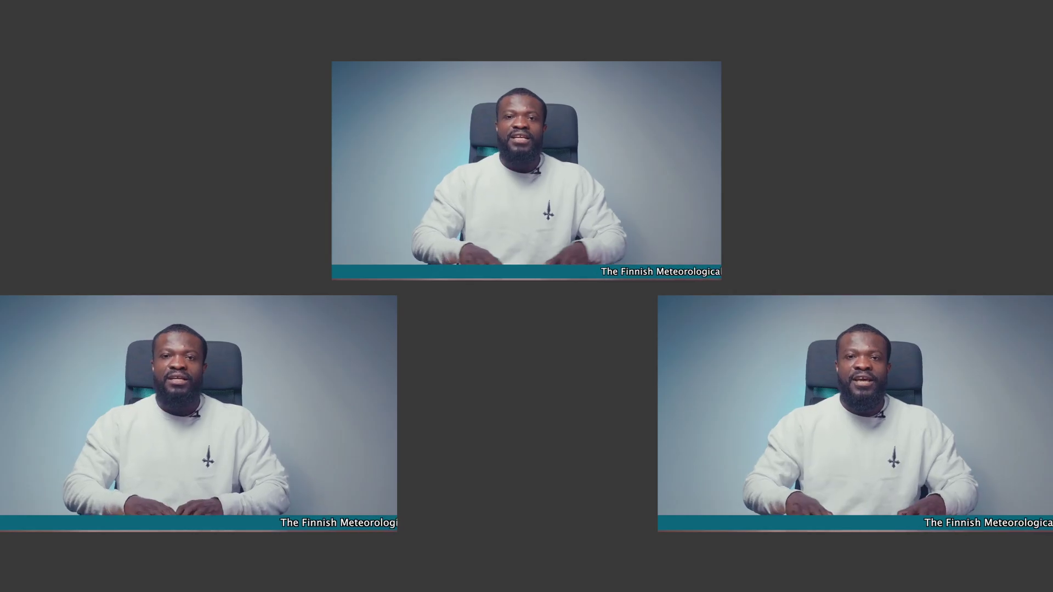